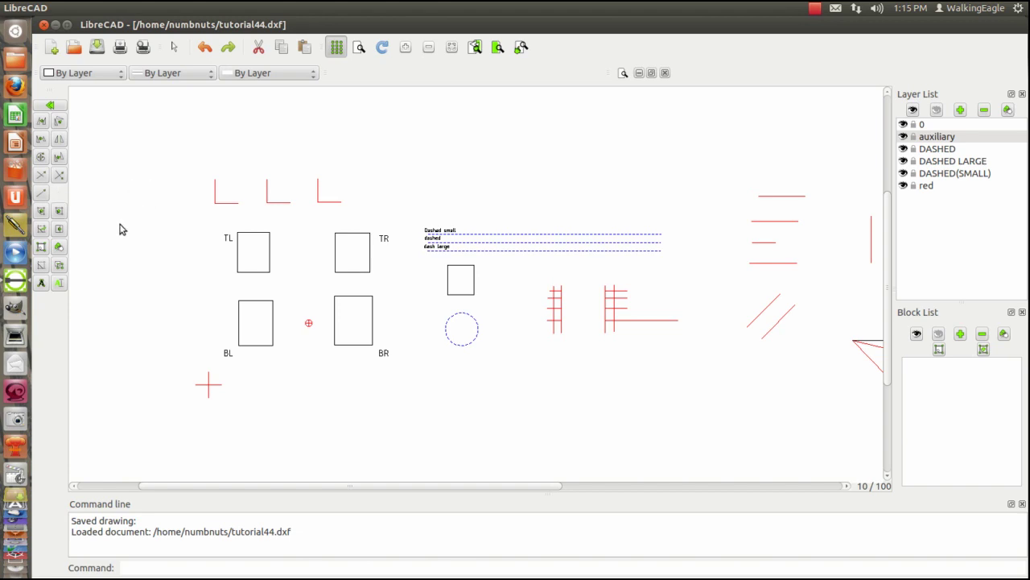
Start the Bevel command for the three red L-shaped corners and make layer 0 the active layer
{"action": "left_click", "coordinate": [497, 47]}
{"action": "left_click", "coordinate": [190, 149]}
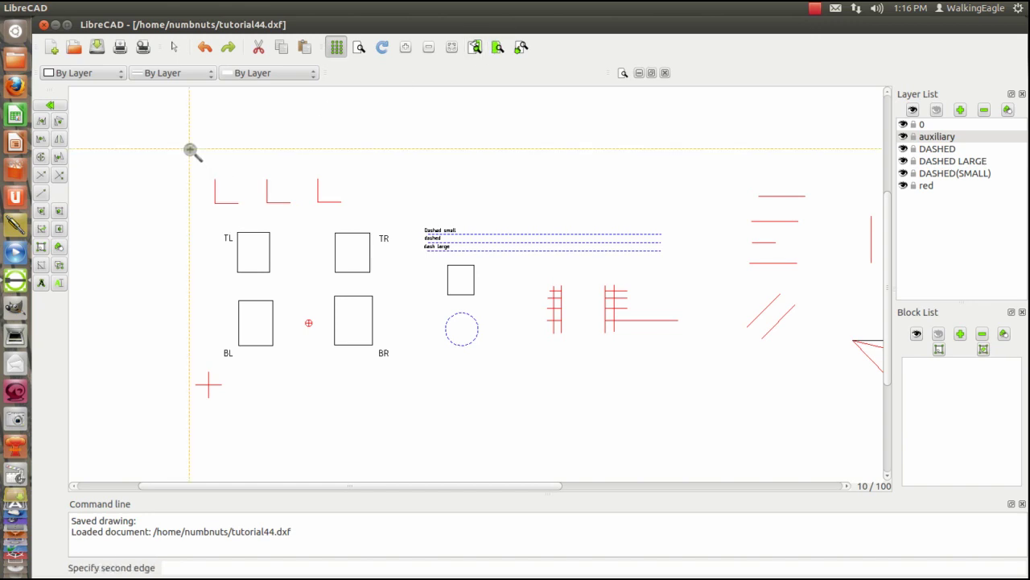
{"action": "left_click", "coordinate": [376, 223]}
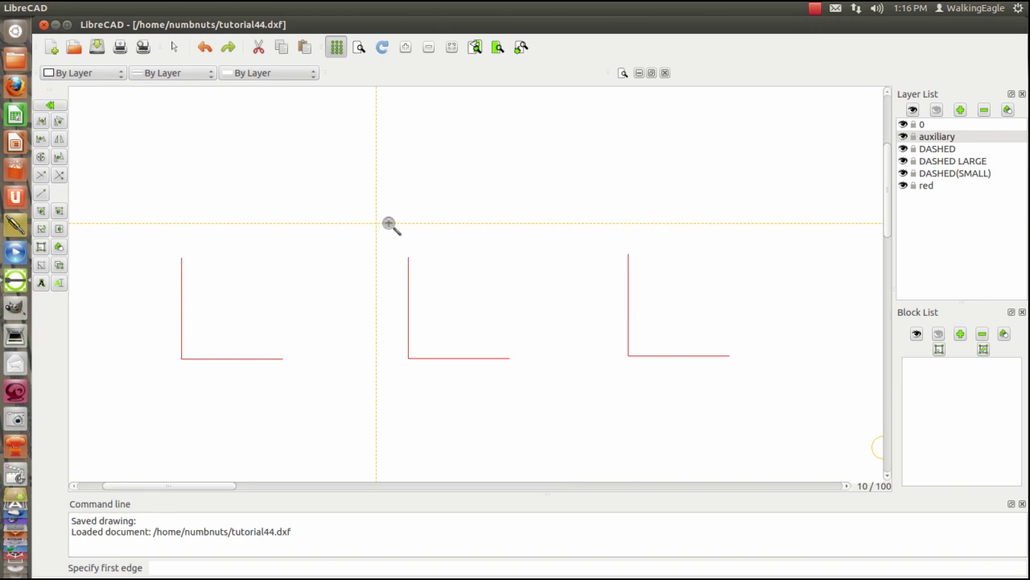
{"action": "right_click", "coordinate": [122, 131]}
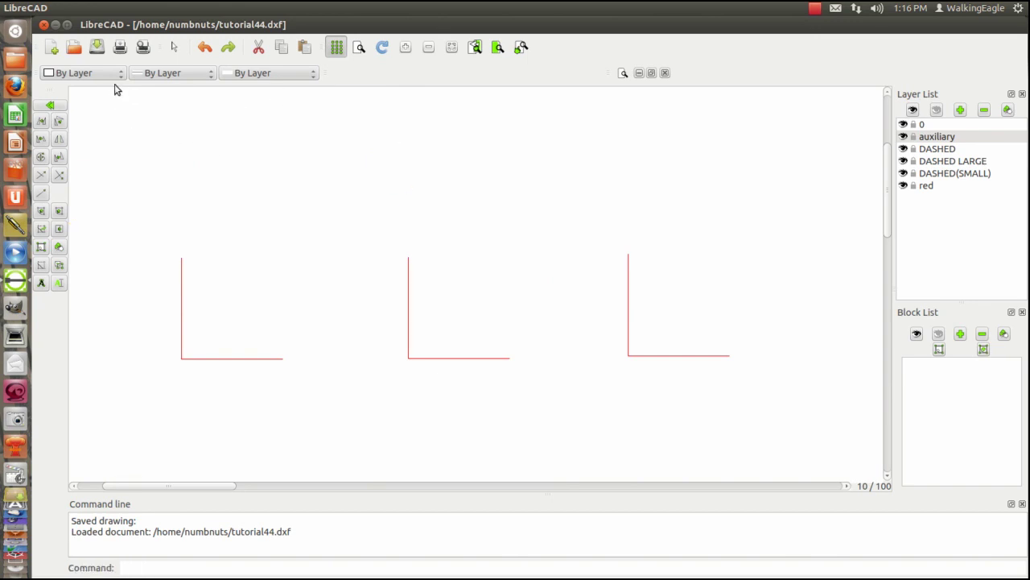
{"action": "left_click", "coordinate": [41, 212]}
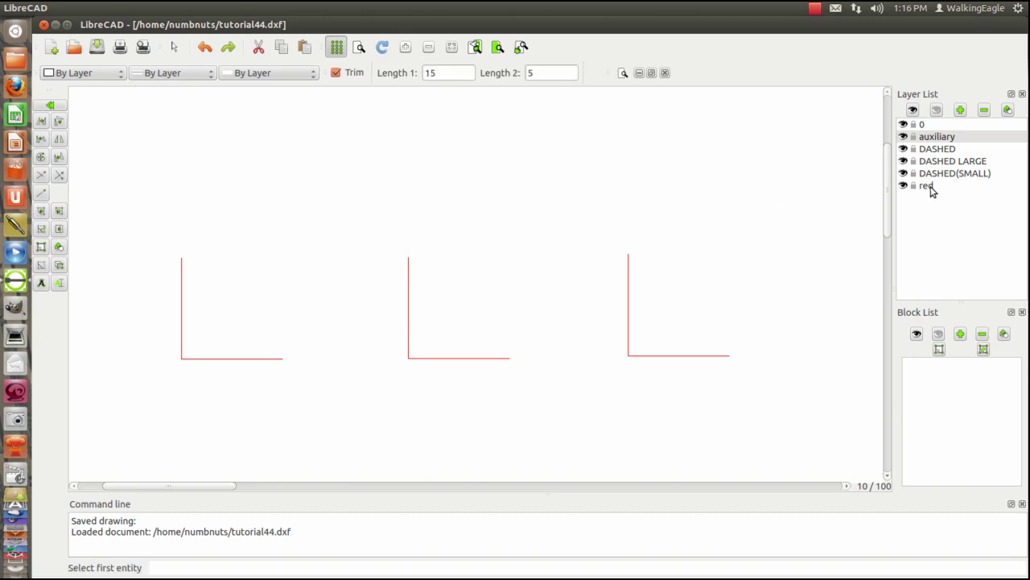
{"action": "left_click", "coordinate": [923, 125]}
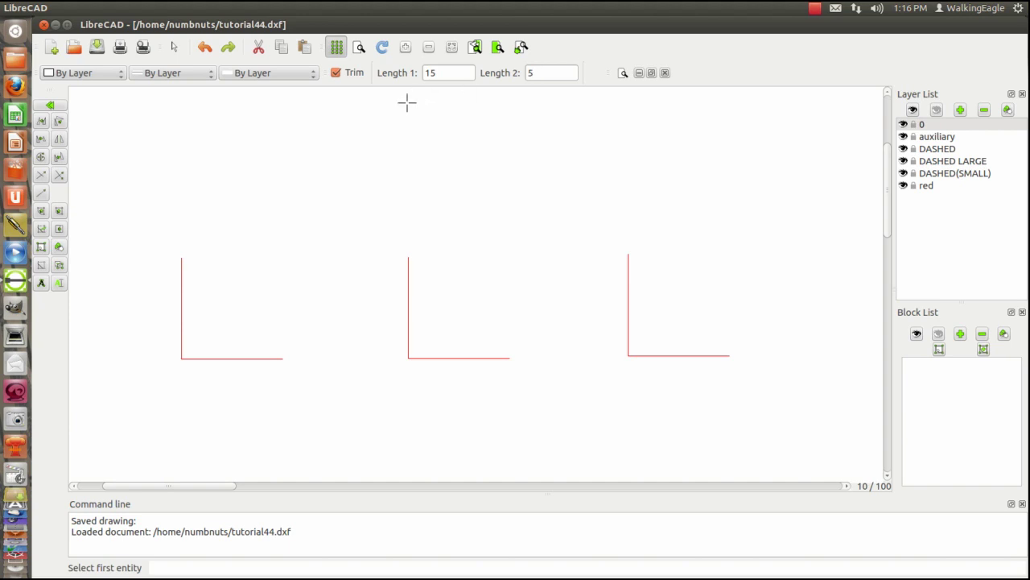
Bevel the first two L-shaped corners with trimming on and lengths 15 and 5, picking the second corner's lines in the opposite order
{"action": "left_click", "coordinate": [336, 74]}
{"action": "left_click", "coordinate": [336, 73]}
{"action": "left_click", "coordinate": [182, 296]}
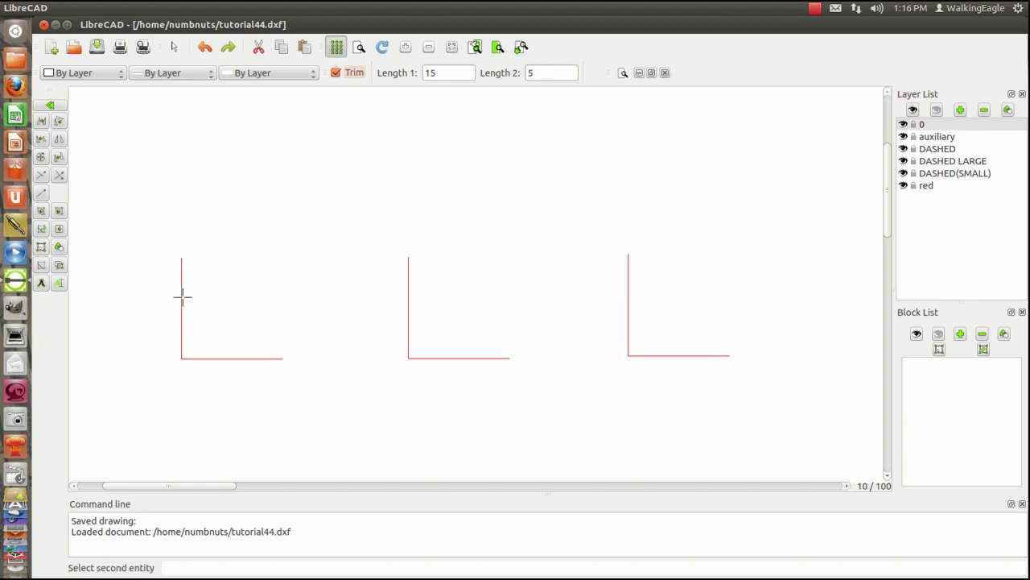
{"action": "left_click", "coordinate": [248, 360]}
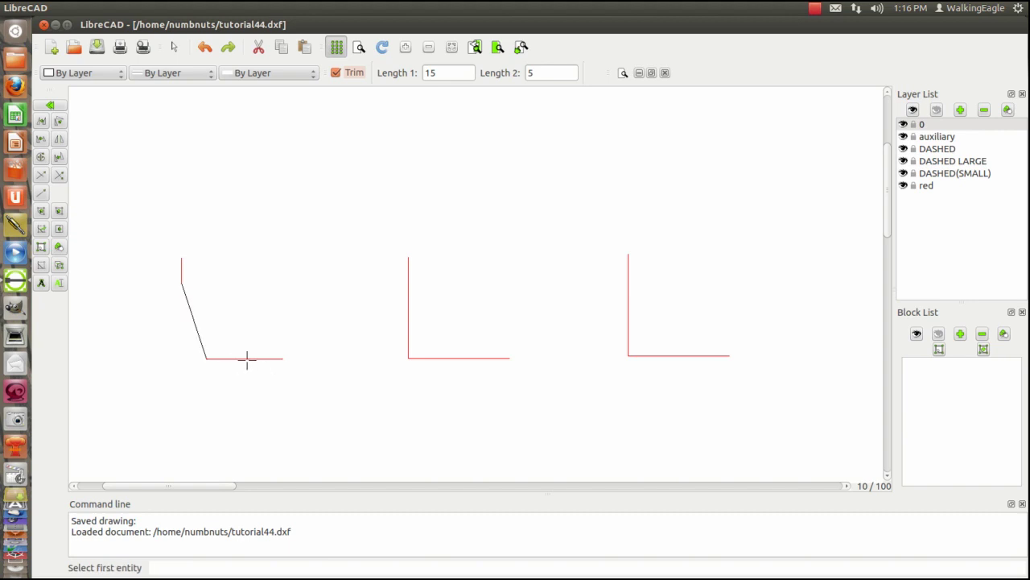
{"action": "left_click", "coordinate": [485, 357]}
{"action": "left_click", "coordinate": [409, 299]}
Turn off trimming for the bevel and undo the bevels on the first two corners
{"action": "left_click", "coordinate": [337, 73]}
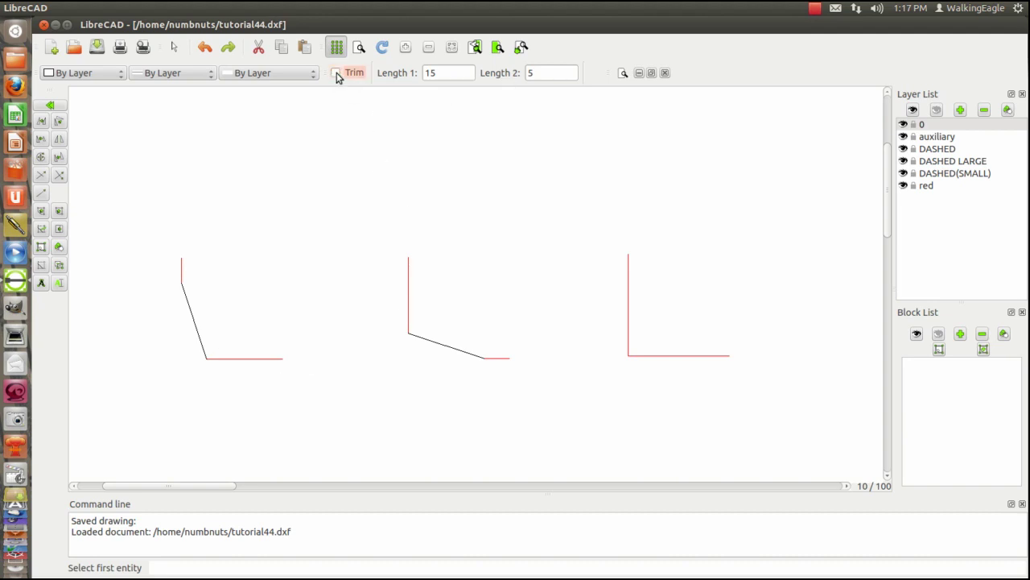
{"action": "left_click", "coordinate": [206, 48]}
{"action": "left_click", "coordinate": [206, 48]}
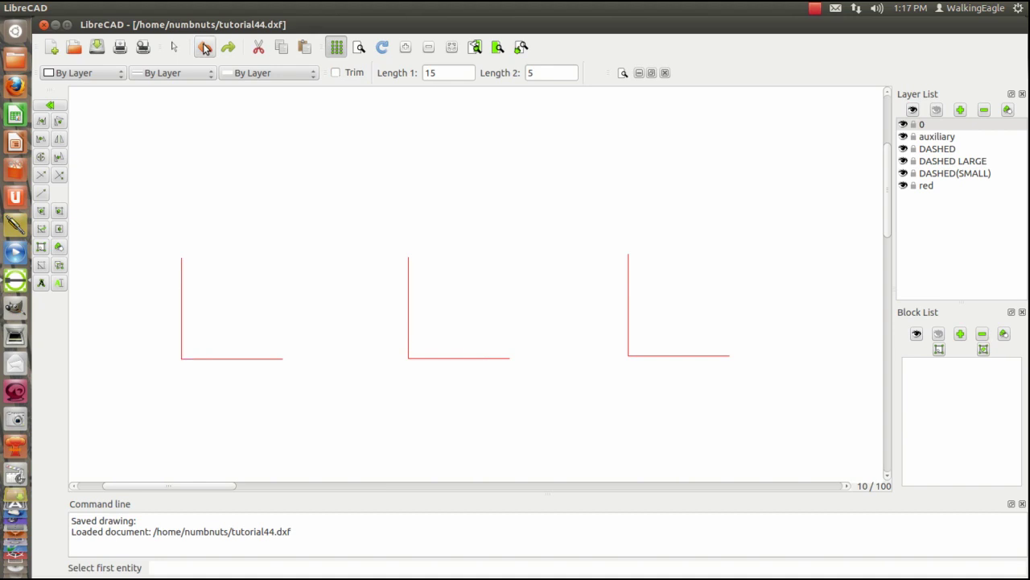
Set the bevel's first length to 5 and bevel the first L-shaped corner without trimming
{"action": "double_click", "coordinate": [442, 74]}
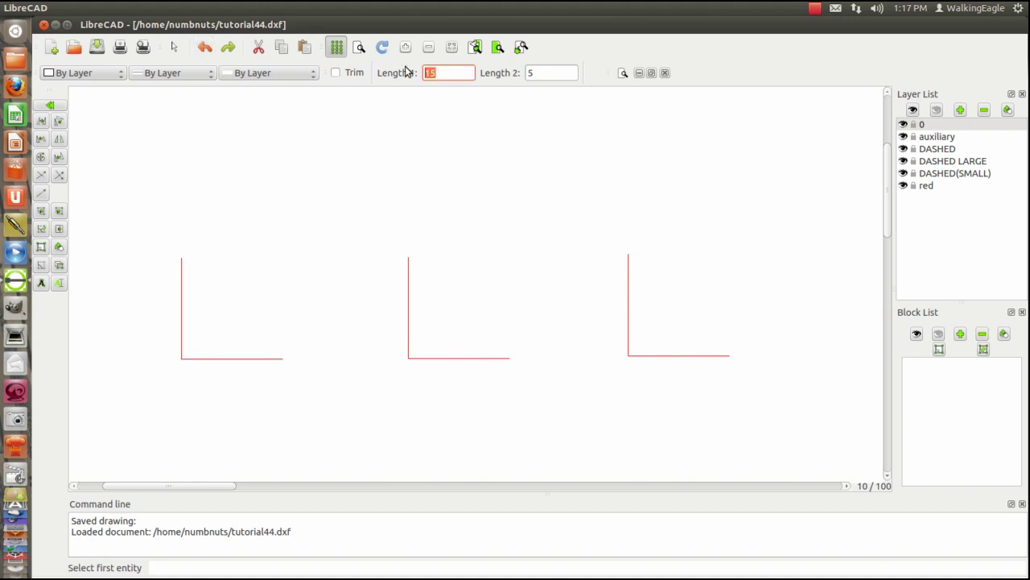
{"action": "type", "text": "5"}
{"action": "left_click", "coordinate": [181, 303]}
{"action": "left_click", "coordinate": [235, 358]}
Trim the vertical and horizontal lines of the first corner to the bevel line with the two-entity trim
{"action": "left_click", "coordinate": [59, 175]}
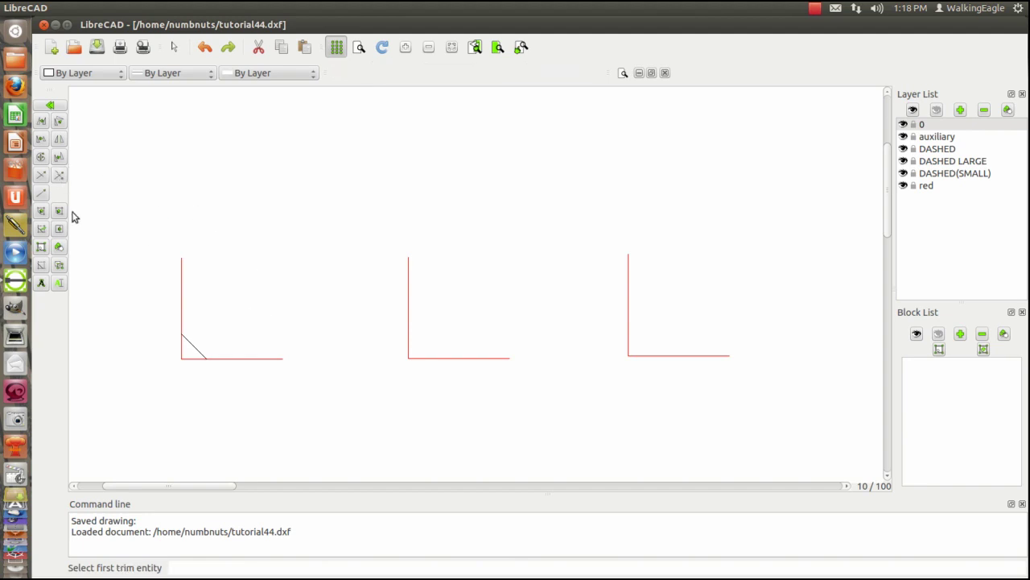
{"action": "left_click", "coordinate": [197, 346]}
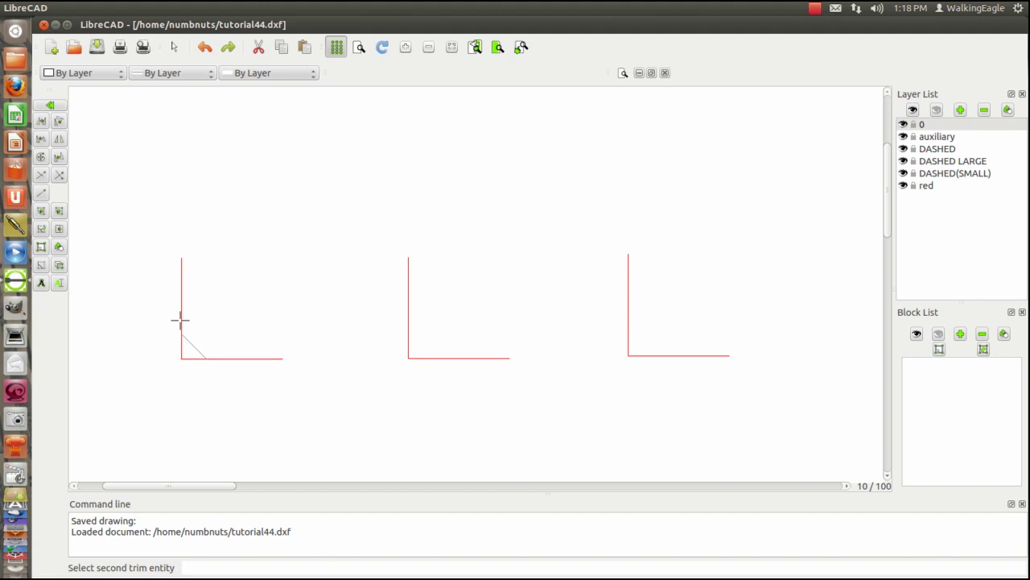
{"action": "left_click", "coordinate": [182, 323]}
{"action": "left_click", "coordinate": [192, 345]}
{"action": "left_click", "coordinate": [227, 358]}
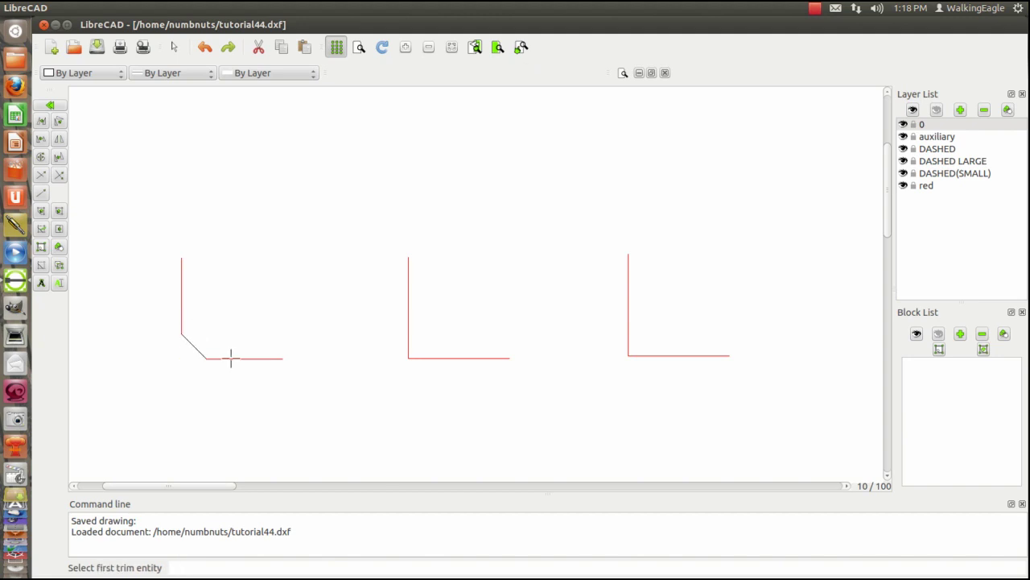
Bevel the second L-shaped corner on layer red with both lengths 5 and trimming off
{"action": "key", "text": "c"}
{"action": "key", "text": "h"}
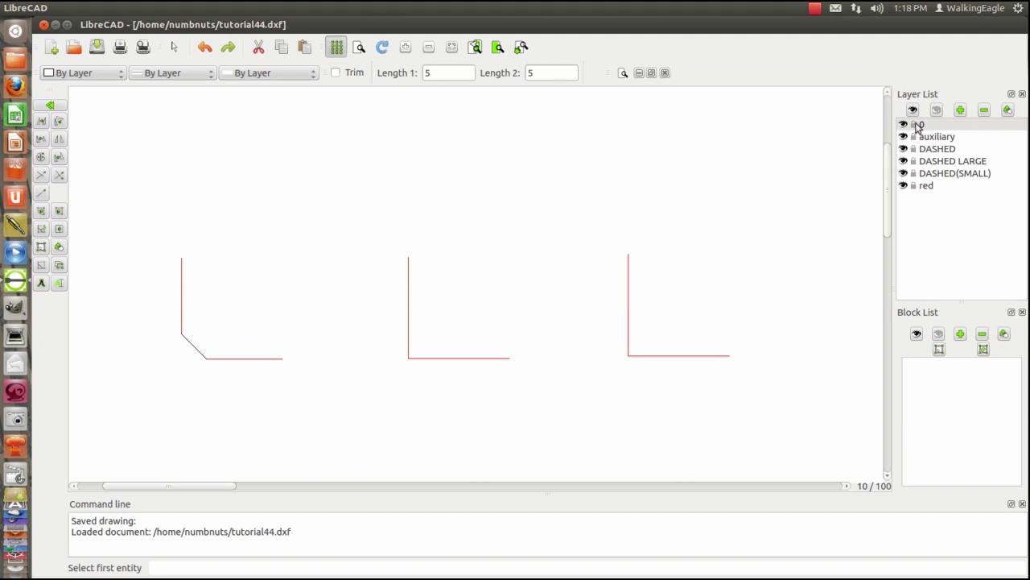
{"action": "left_click", "coordinate": [927, 189]}
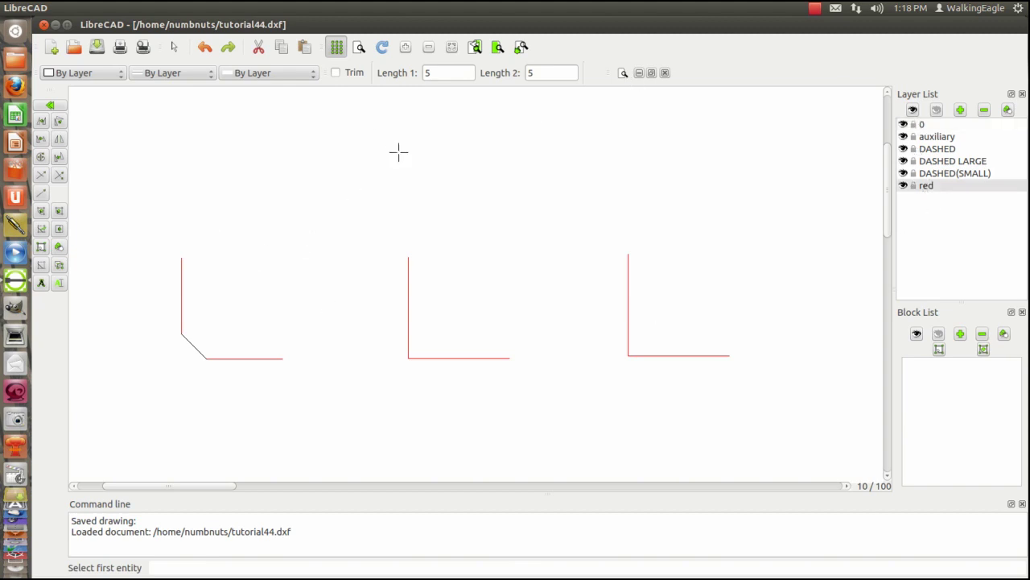
{"action": "left_click", "coordinate": [408, 295]}
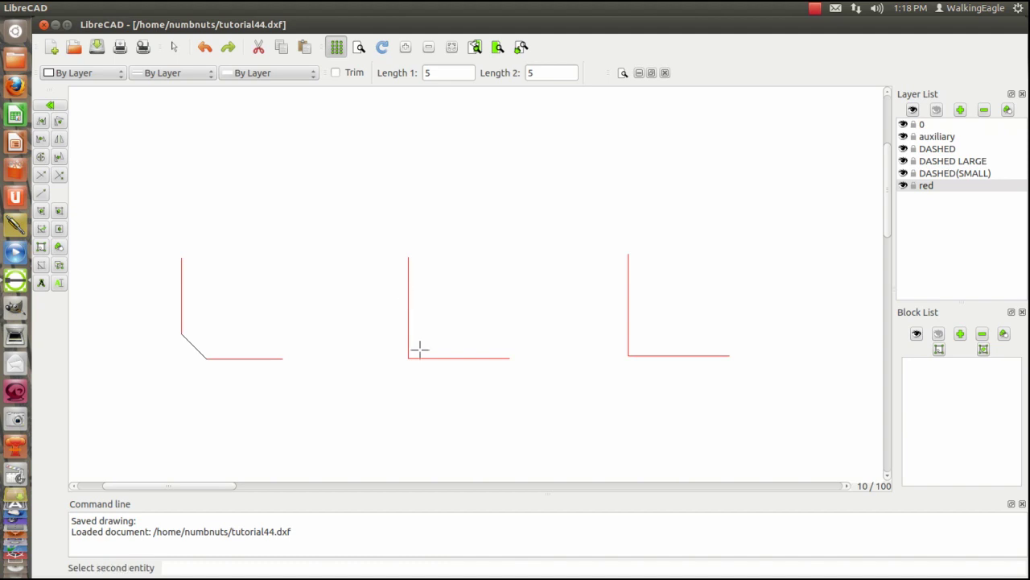
{"action": "left_click", "coordinate": [464, 359]}
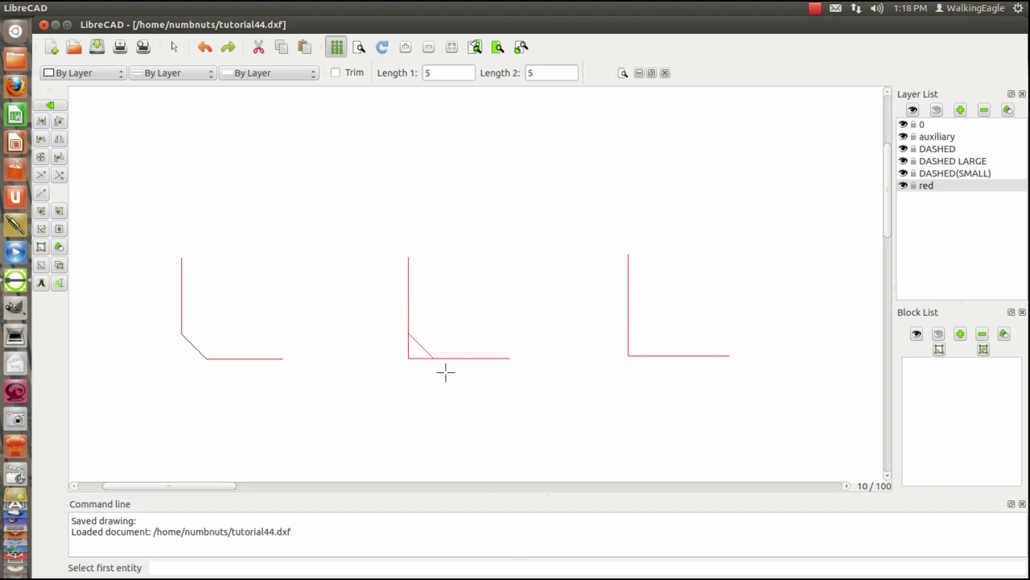
{"action": "key", "text": "Escape"}
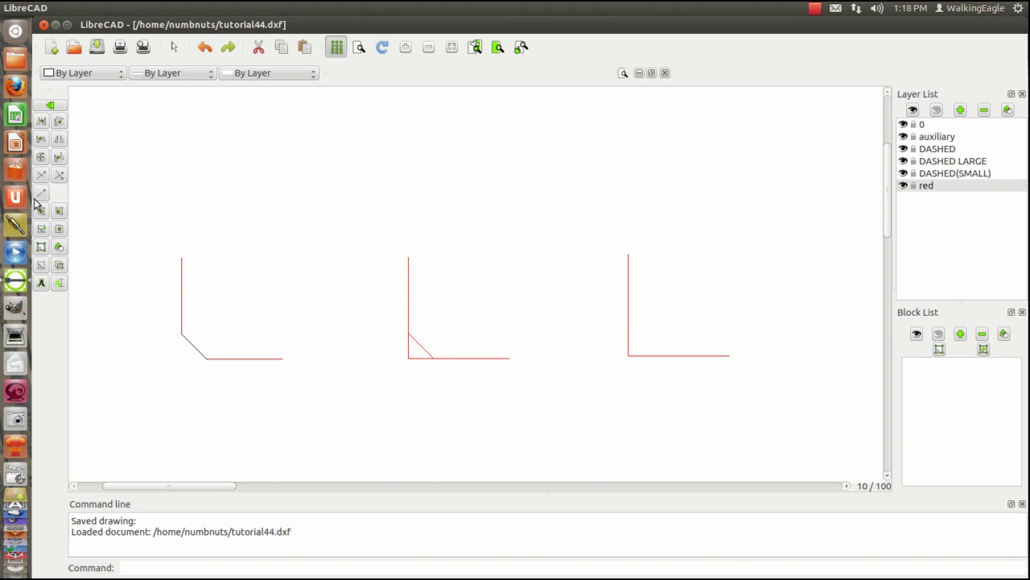
Round the third L-shaped corner with a trimmed fillet of radius 10
{"action": "left_click", "coordinate": [60, 211]}
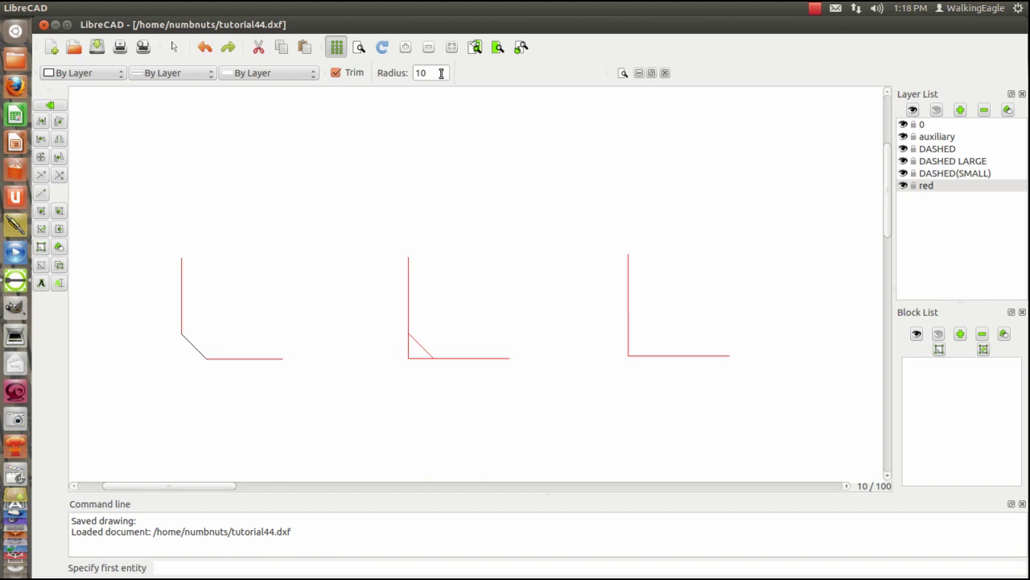
{"action": "left_click", "coordinate": [629, 284]}
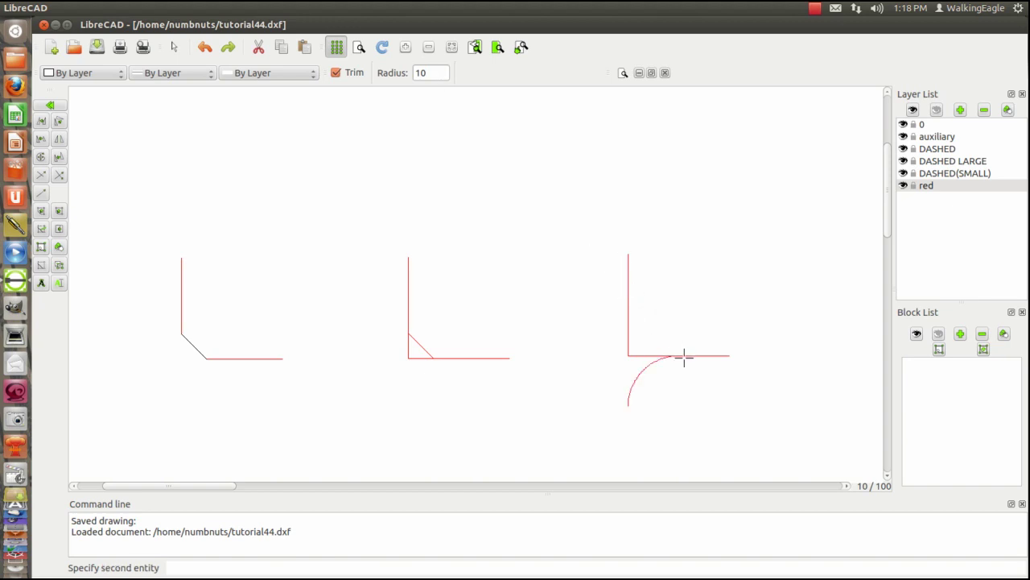
{"action": "left_click", "coordinate": [685, 345]}
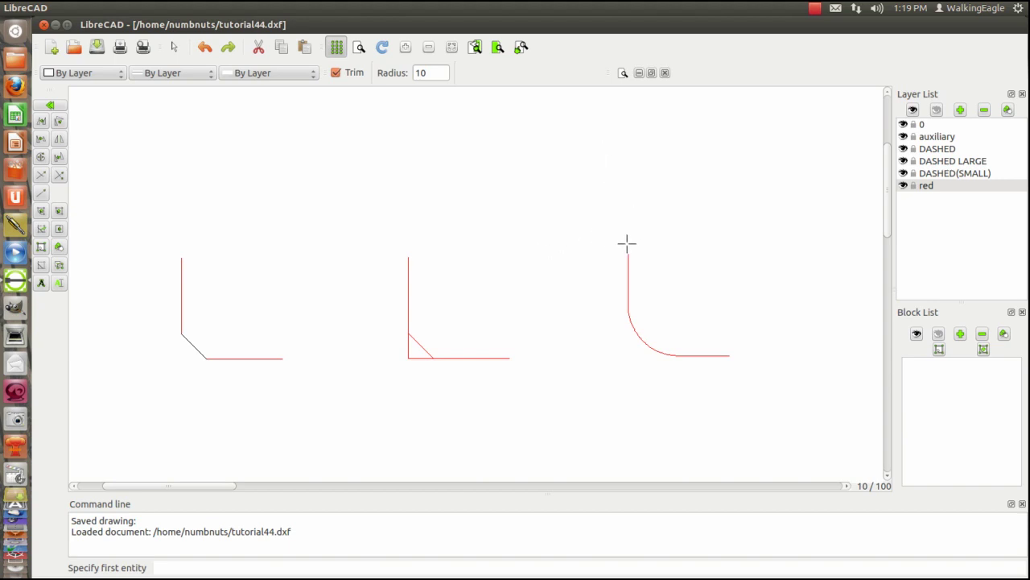
Zoom in on the rectangle labelled BL
{"action": "scroll", "coordinate": [387, 163], "scroll_direction": "down", "scroll_amount": 8}
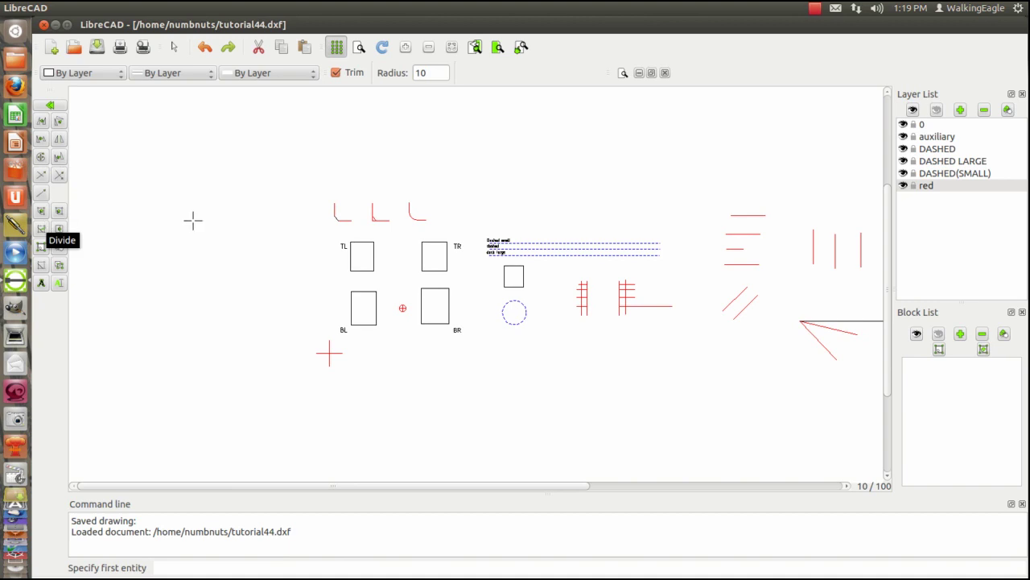
{"action": "left_click", "coordinate": [58, 230]}
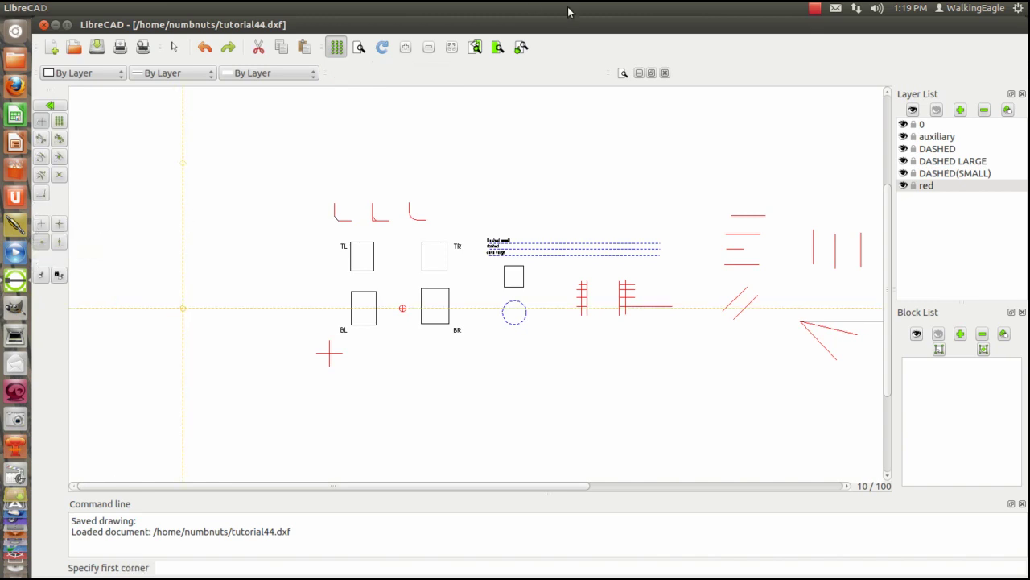
{"action": "left_click", "coordinate": [498, 46]}
{"action": "left_click", "coordinate": [314, 275]}
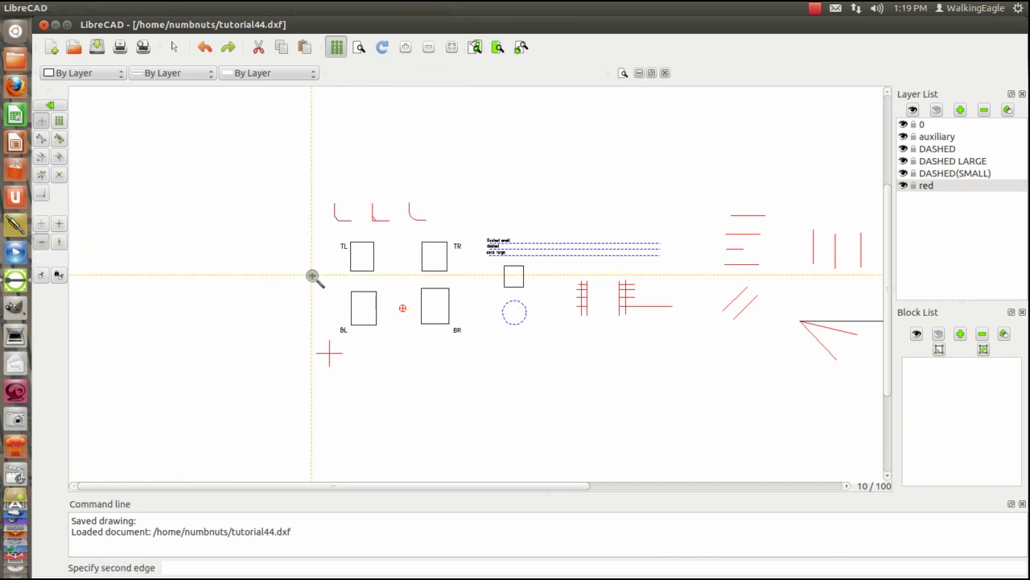
{"action": "left_click", "coordinate": [425, 350]}
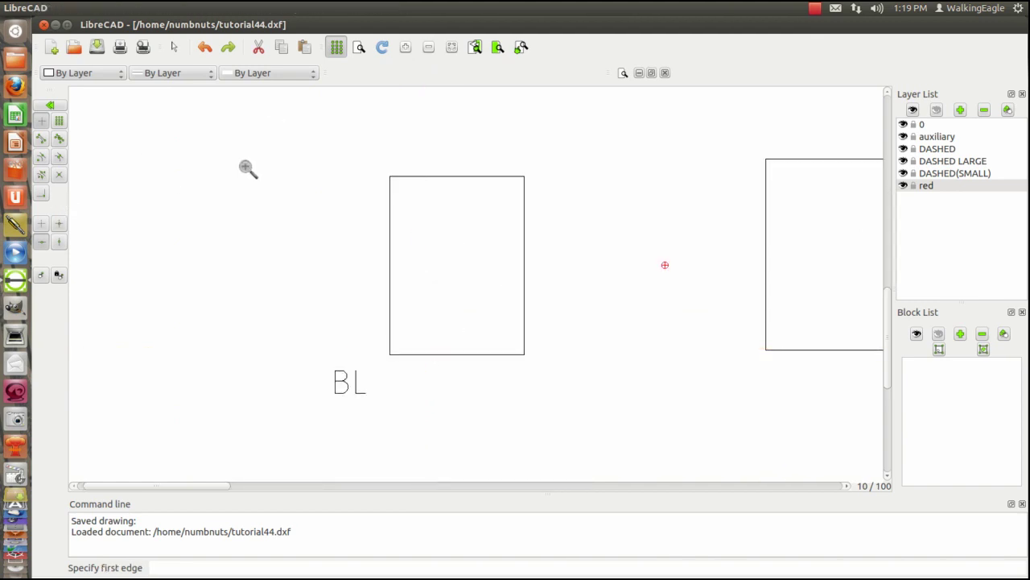
{"action": "type", "text": "fi"}
{"action": "key", "text": "Return"}
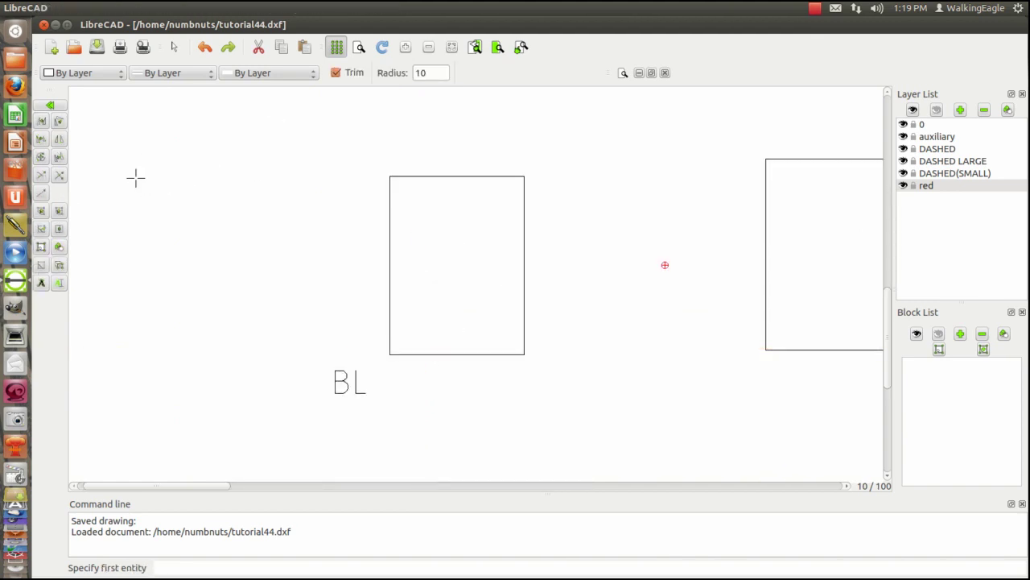
{"action": "left_click", "coordinate": [52, 106]}
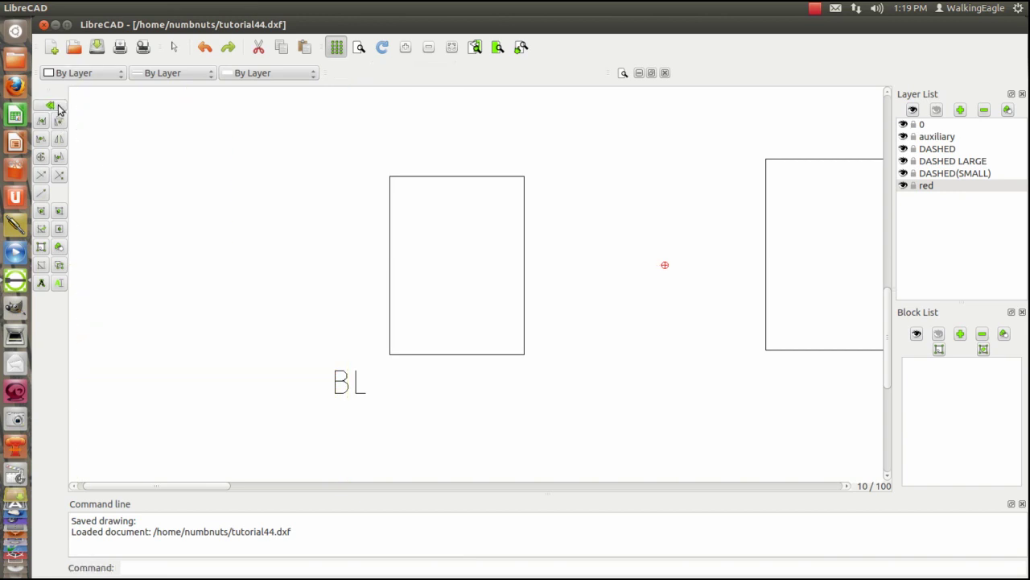
Enclose the right side of the BL rectangle in a stretch window and set the right edge's midpoint as reference point
{"action": "left_click", "coordinate": [58, 231]}
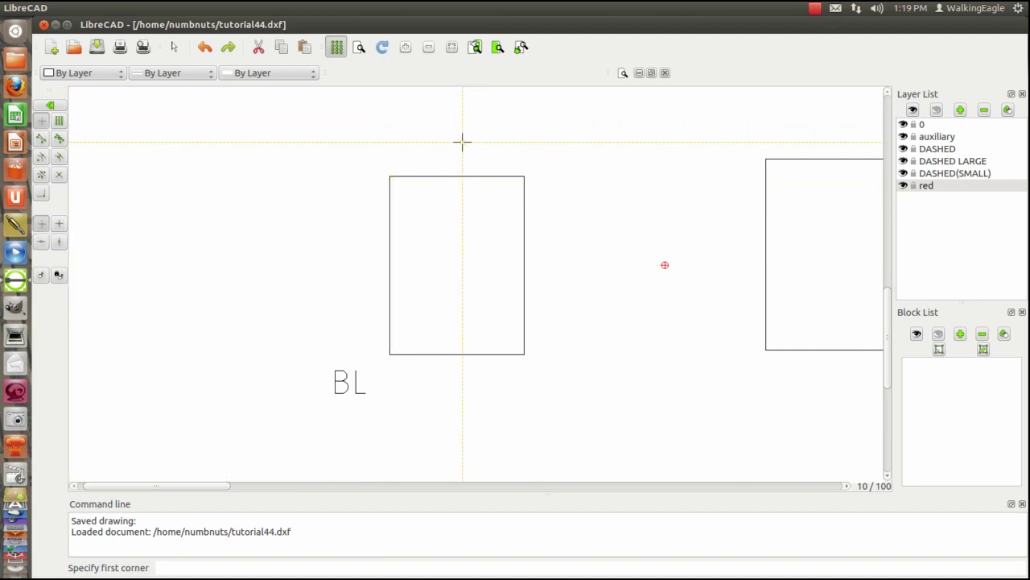
{"action": "left_click", "coordinate": [462, 142]}
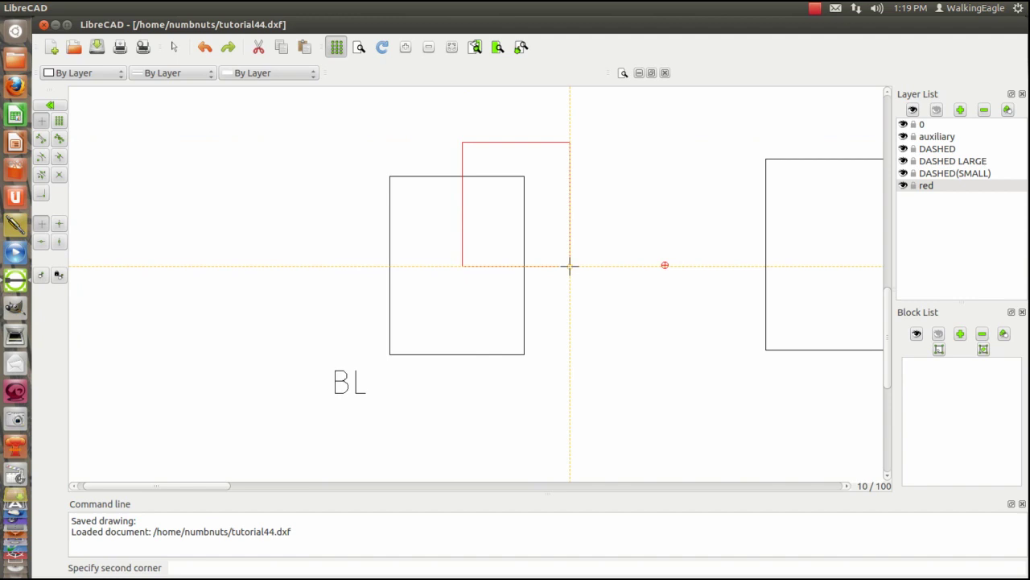
{"action": "right_click", "coordinate": [554, 374]}
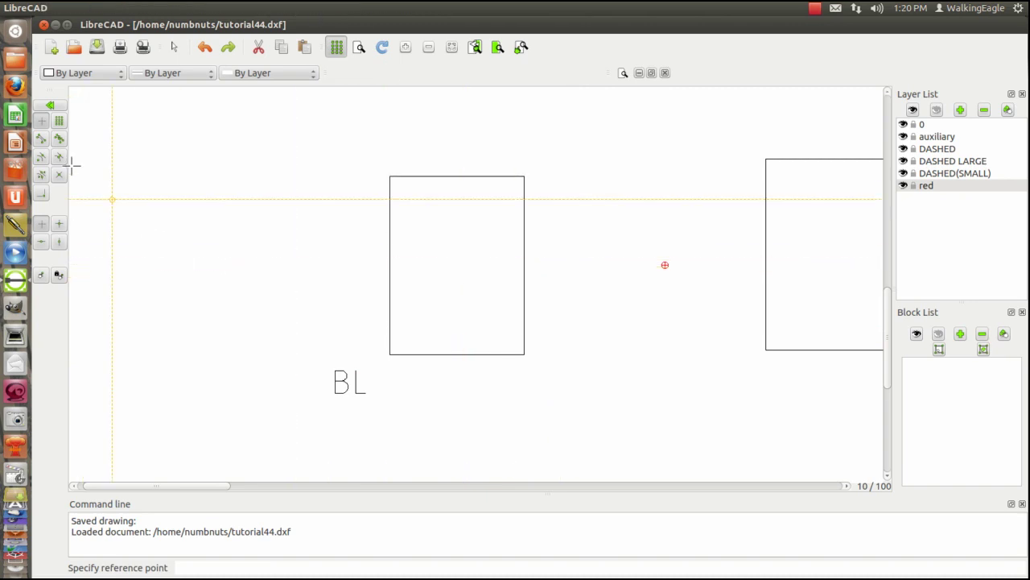
{"action": "left_click", "coordinate": [40, 157]}
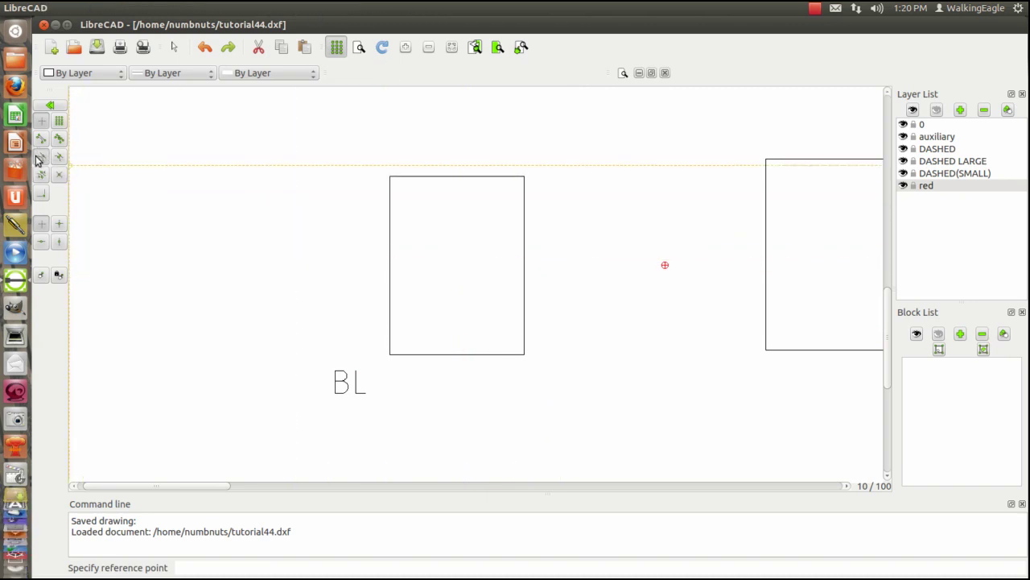
{"action": "left_click", "coordinate": [524, 265]}
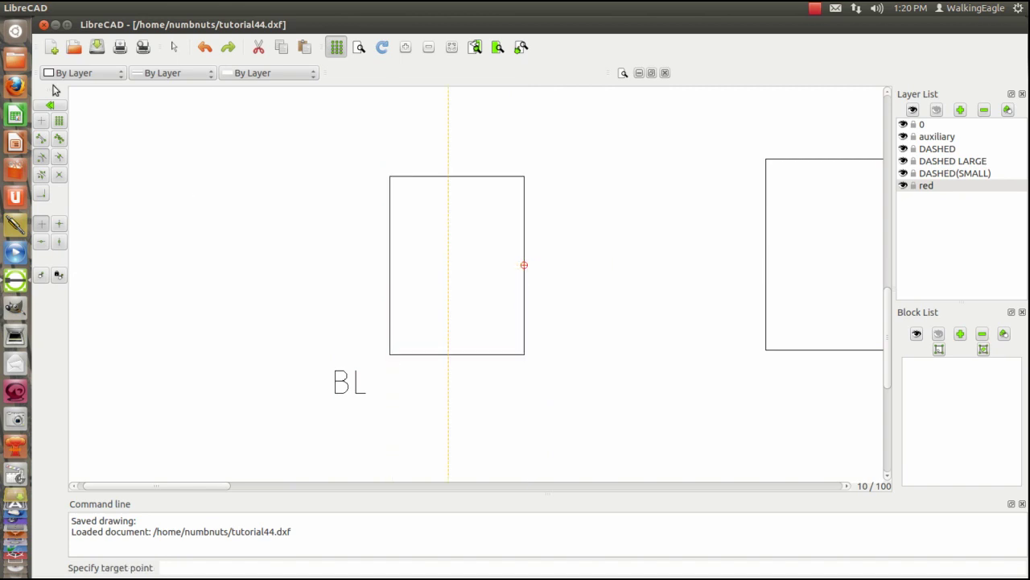
Stretch the BL rectangle's right edge outward toward the neighbouring rectangle, using free snapping restricted to horizontal movement
{"action": "left_click", "coordinate": [40, 122]}
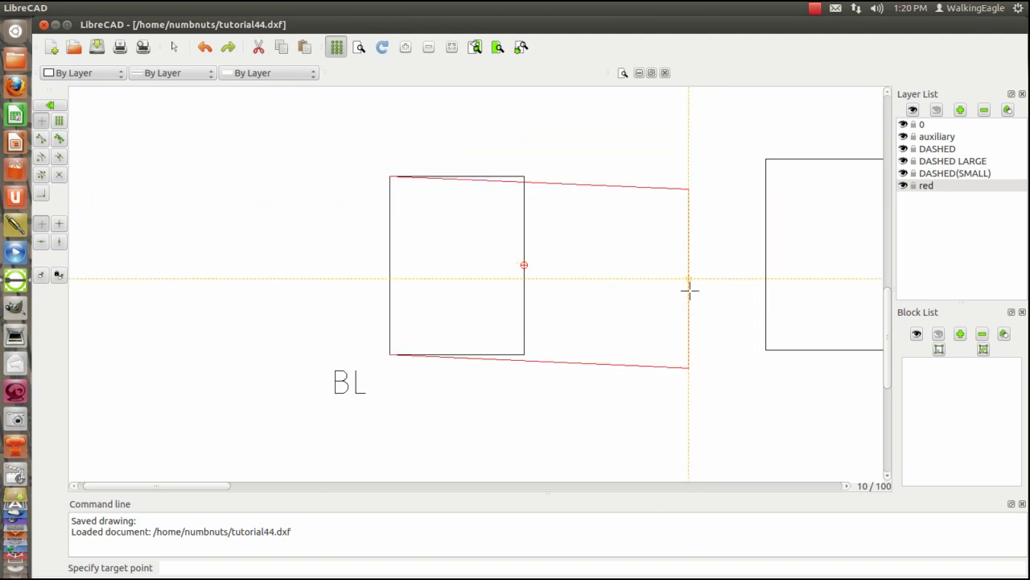
{"action": "left_click", "coordinate": [41, 241]}
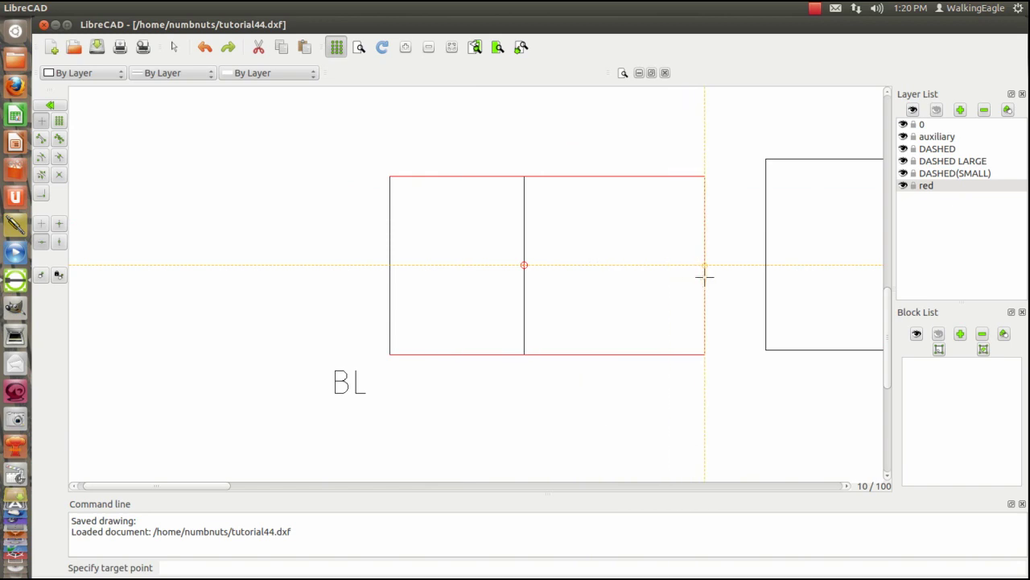
{"action": "left_click", "coordinate": [677, 278]}
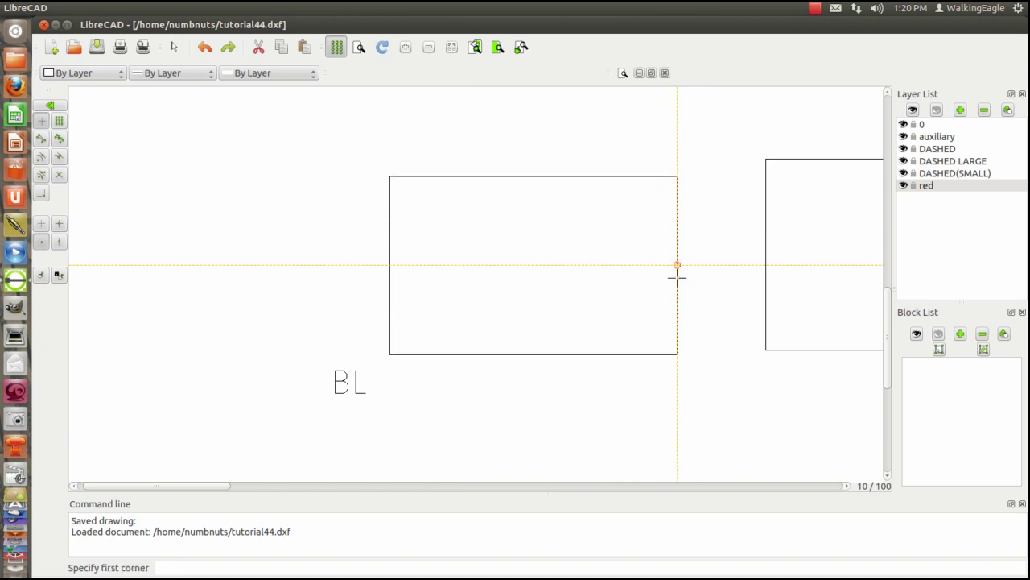
Stretch the BL rectangle's upper-left corner diagonally up and outward, enclosing only that corner in the stretch window and using its endpoint as reference point
{"action": "right_click", "coordinate": [536, 252]}
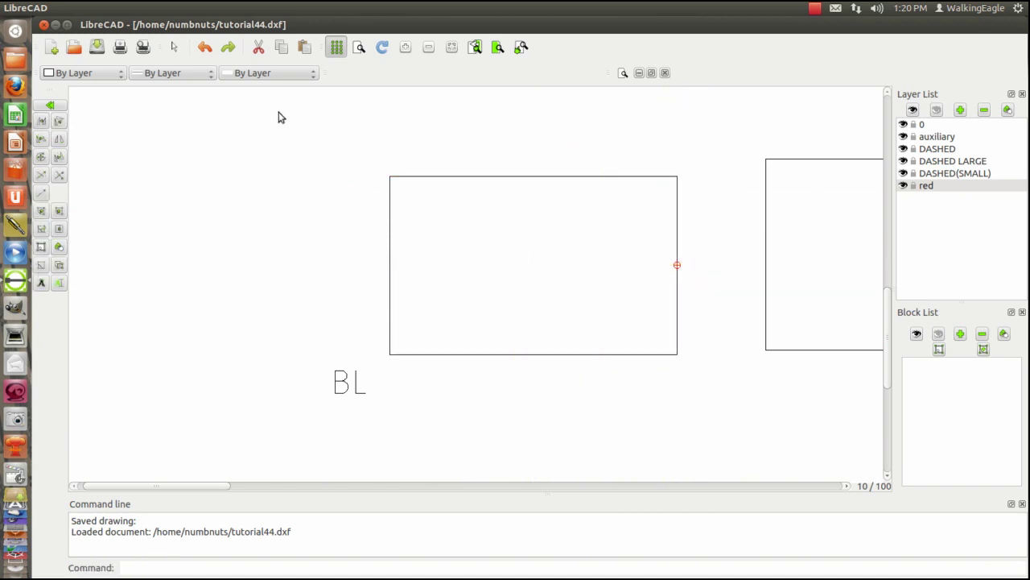
{"action": "left_click", "coordinate": [50, 106]}
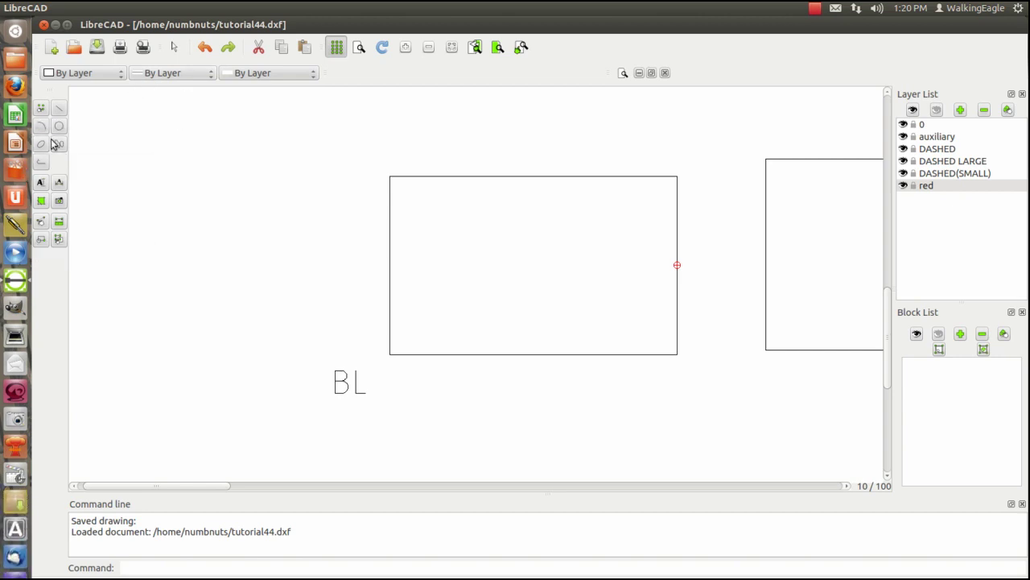
{"action": "left_click", "coordinate": [39, 223]}
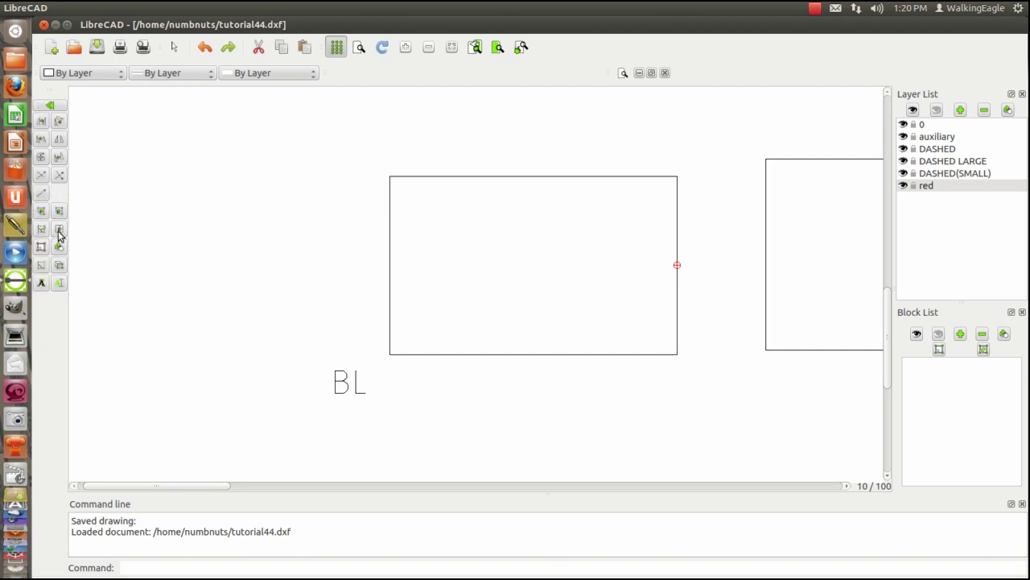
{"action": "left_click", "coordinate": [58, 232]}
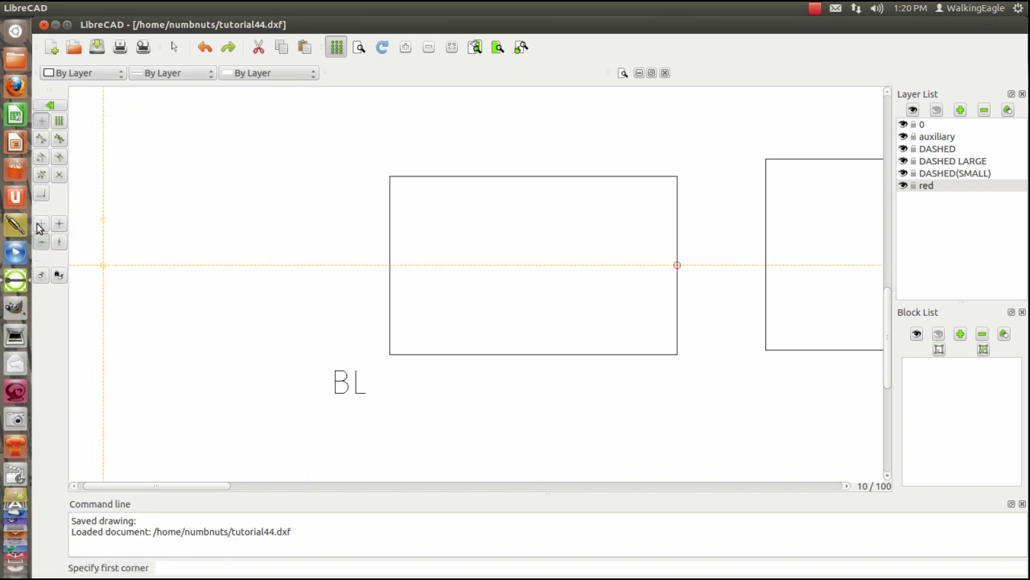
{"action": "left_click", "coordinate": [317, 149]}
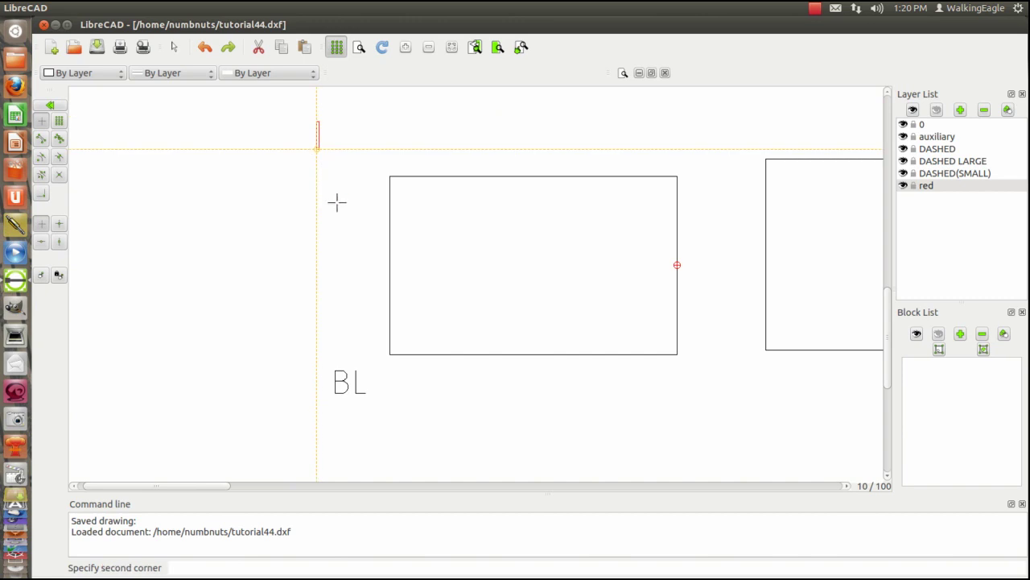
{"action": "right_click", "coordinate": [446, 247]}
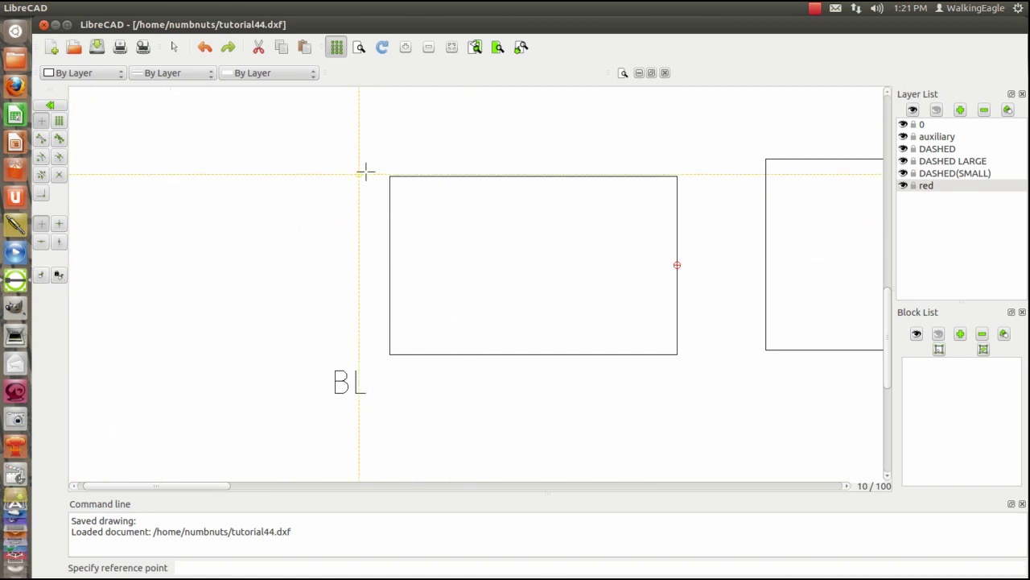
{"action": "left_click", "coordinate": [42, 140]}
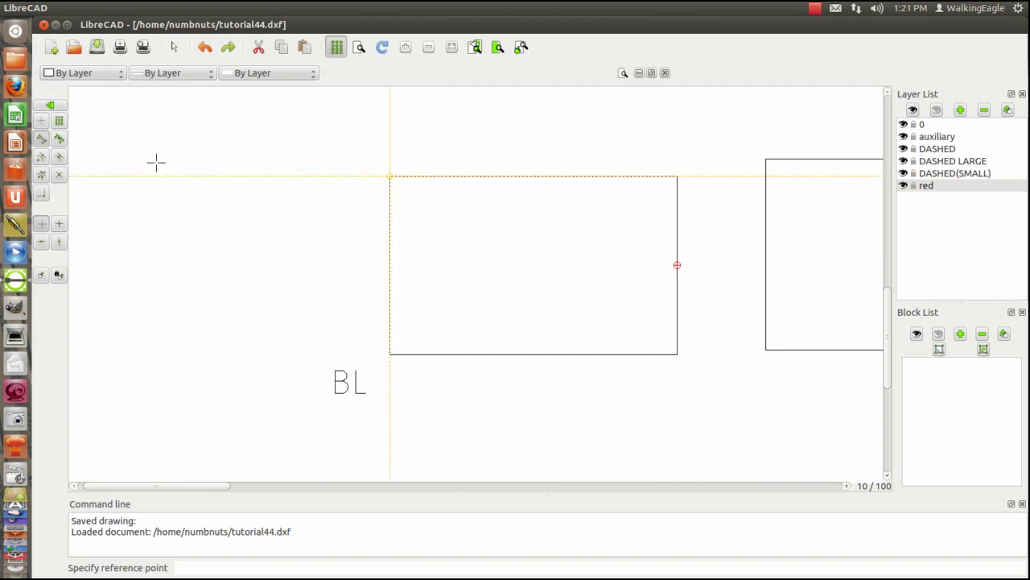
{"action": "left_click", "coordinate": [390, 176]}
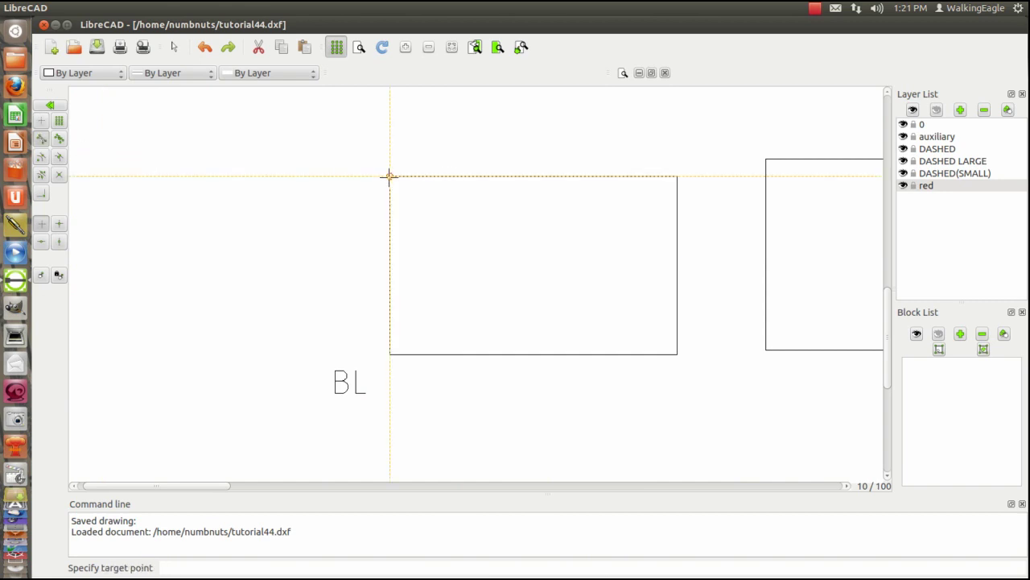
{"action": "left_click", "coordinate": [242, 117]}
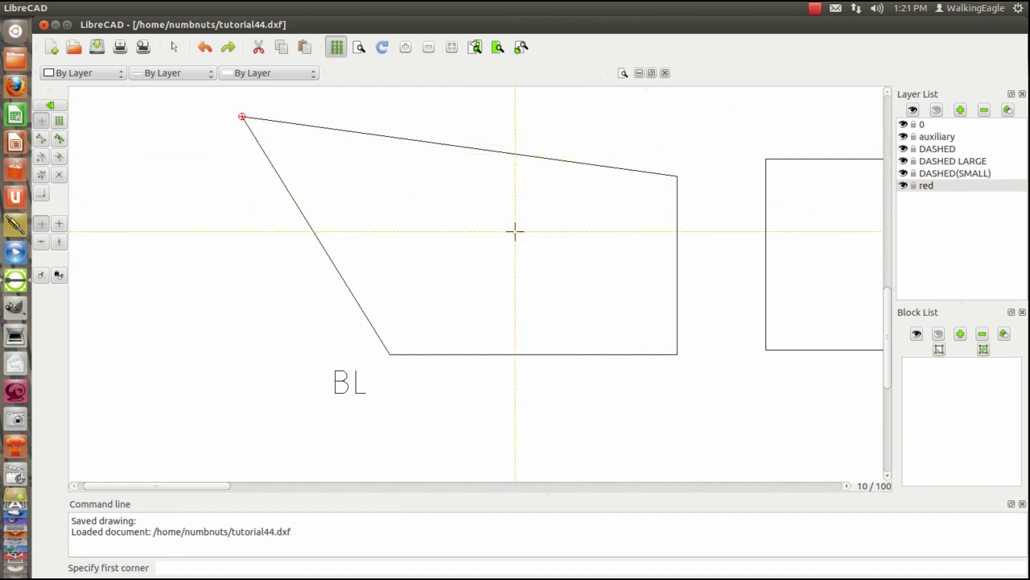
Select the red crossed rectangle above the red circle with a selection window for a two-axis rotation
{"action": "scroll", "coordinate": [516, 232], "scroll_direction": "down", "scroll_amount": 3}
{"action": "scroll", "coordinate": [503, 206], "scroll_direction": "down", "scroll_amount": 5}
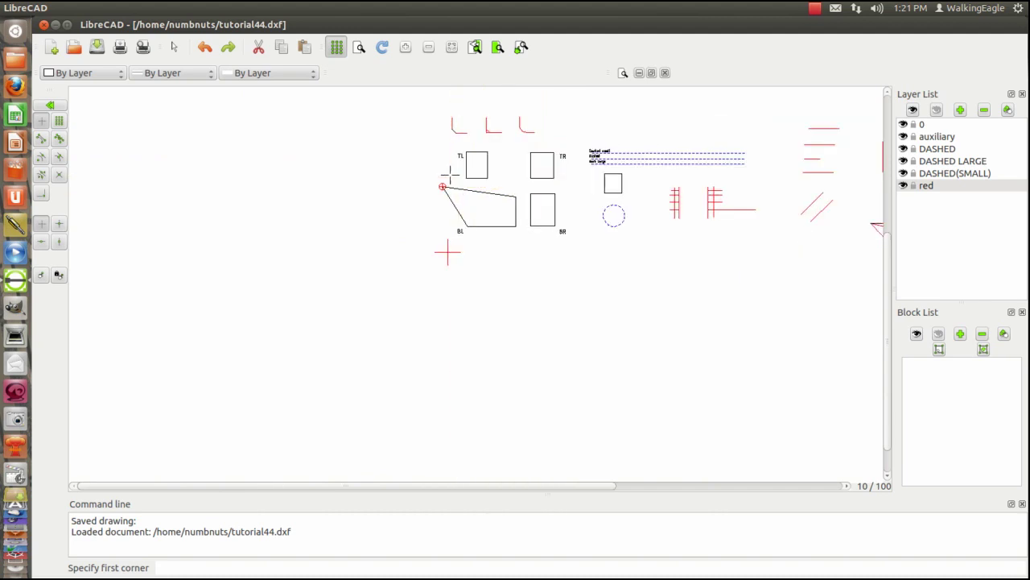
{"action": "scroll", "coordinate": [409, 167], "scroll_direction": "up", "scroll_amount": 3}
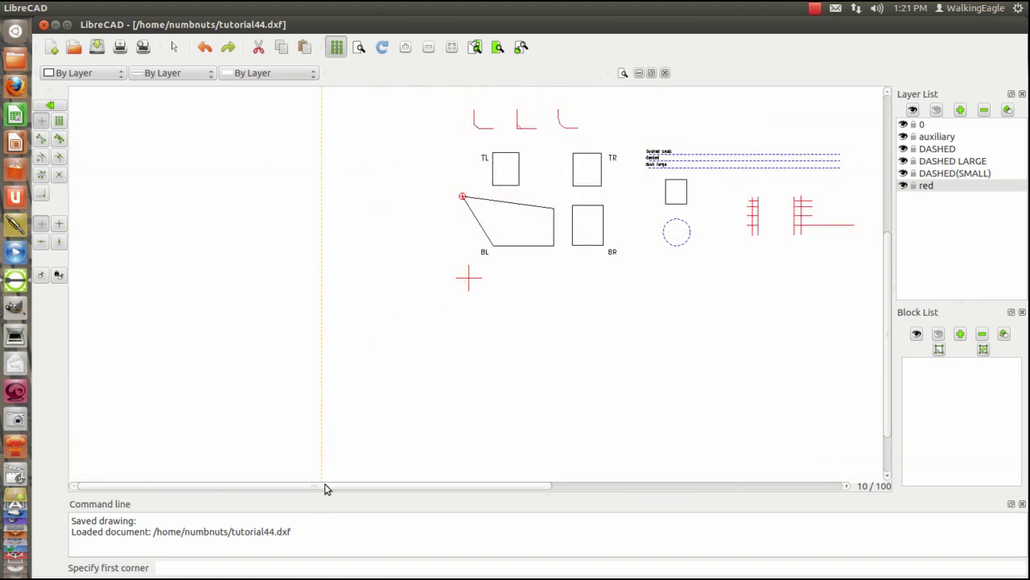
{"action": "left_click_drag", "start_coordinate": [326, 489], "coordinate": [571, 488]}
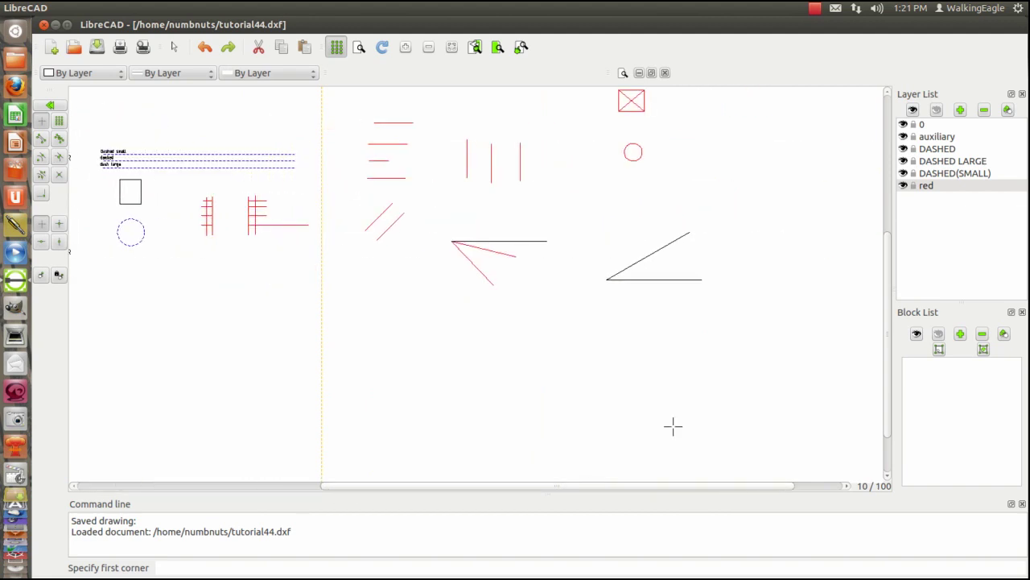
{"action": "left_click_drag", "start_coordinate": [886, 348], "coordinate": [892, 276]}
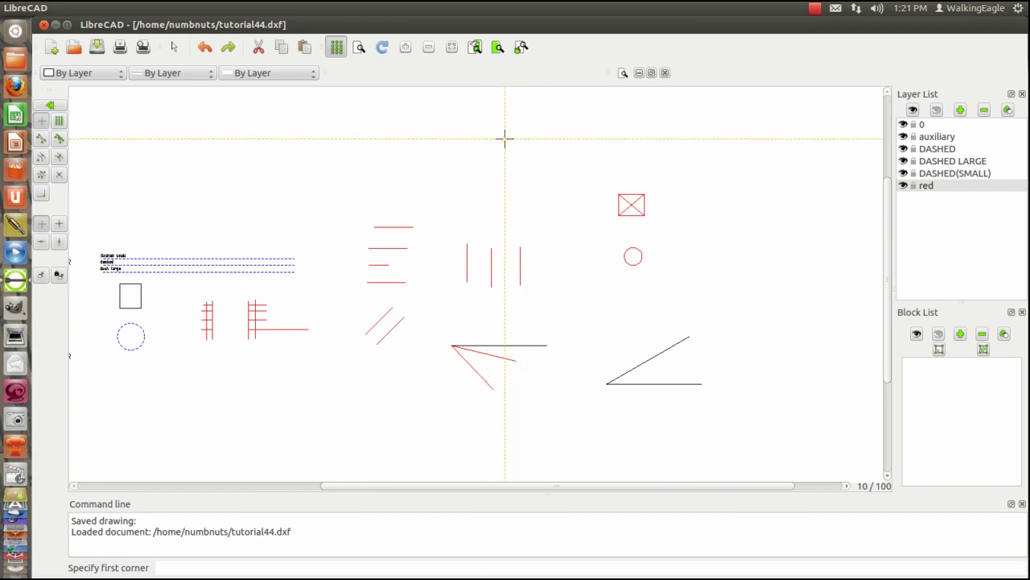
{"action": "left_click", "coordinate": [56, 109]}
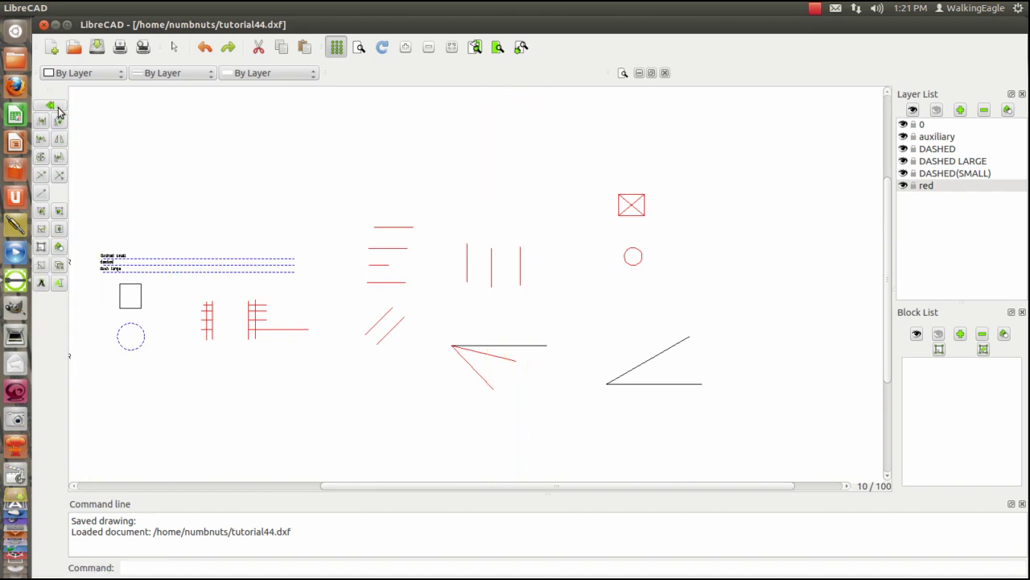
{"action": "left_click", "coordinate": [59, 158]}
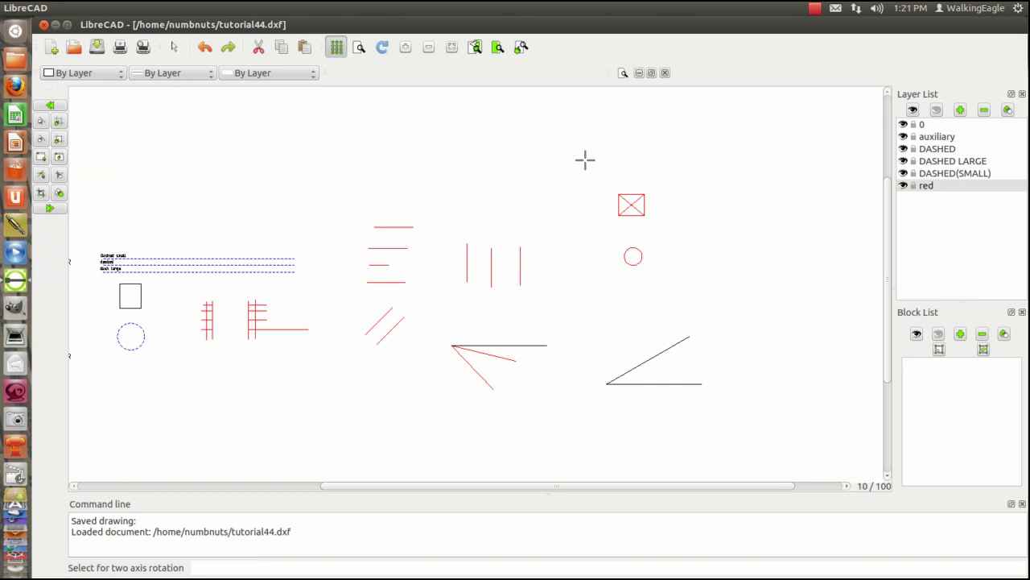
{"action": "left_click", "coordinate": [59, 158]}
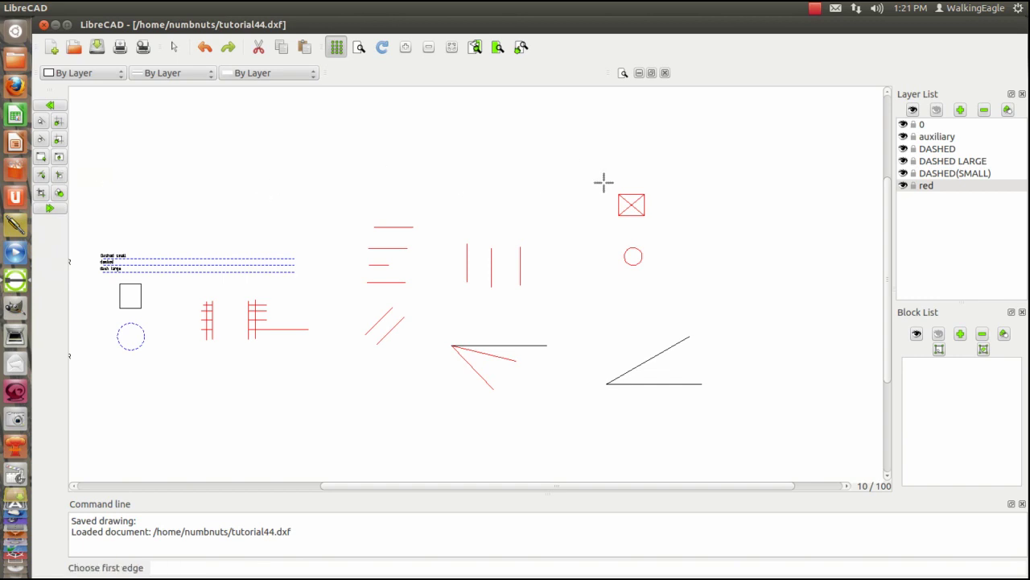
{"action": "left_click", "coordinate": [602, 180]}
{"action": "left_click", "coordinate": [679, 229]}
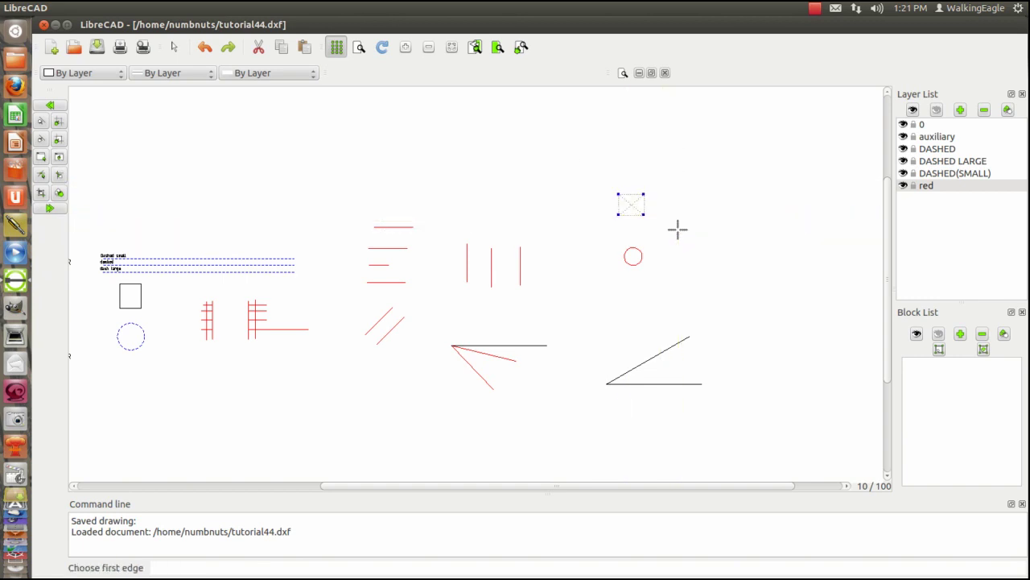
Rotate the crossed rectangle 60° about the circle's centre and -60° about its own centre, deleting the original
{"action": "left_click", "coordinate": [497, 47]}
{"action": "left_click", "coordinate": [576, 165]}
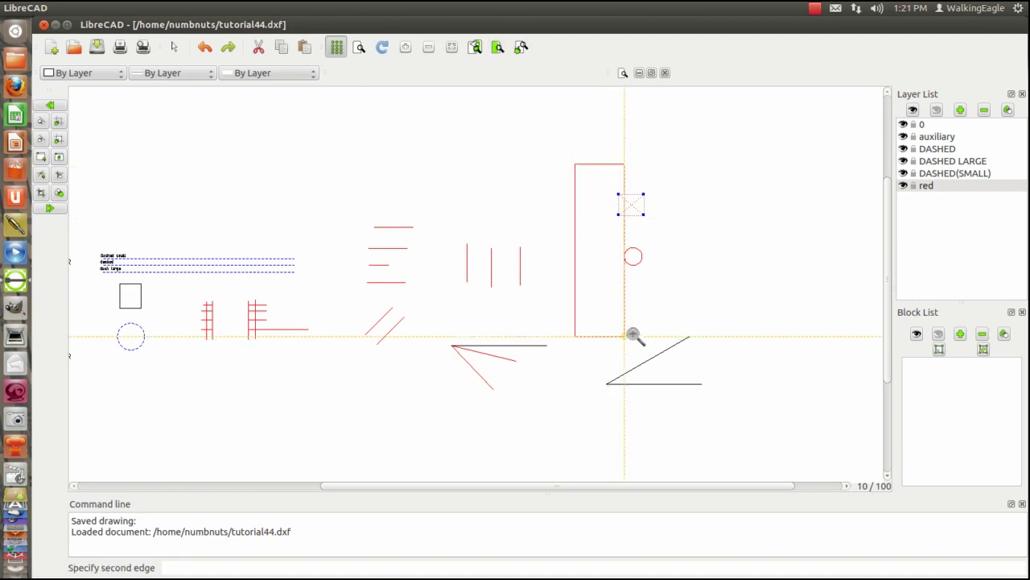
{"action": "left_click", "coordinate": [693, 317]}
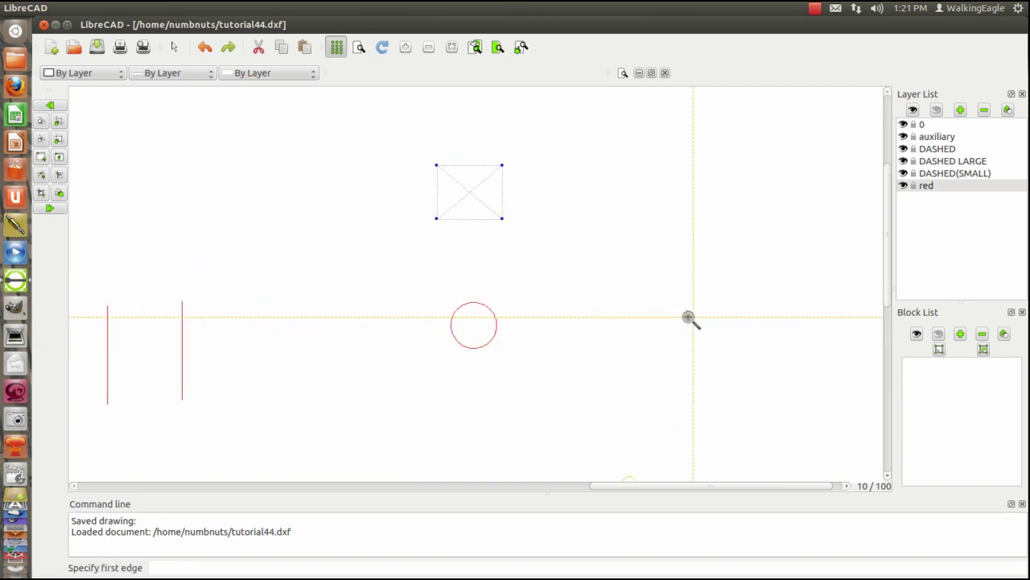
{"action": "left_click", "coordinate": [47, 211]}
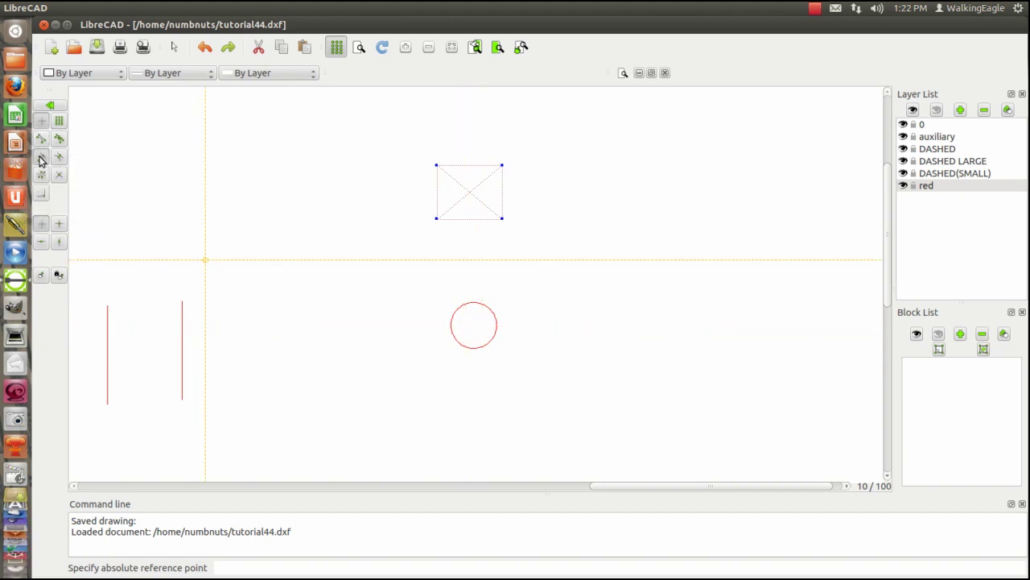
{"action": "left_click", "coordinate": [473, 325]}
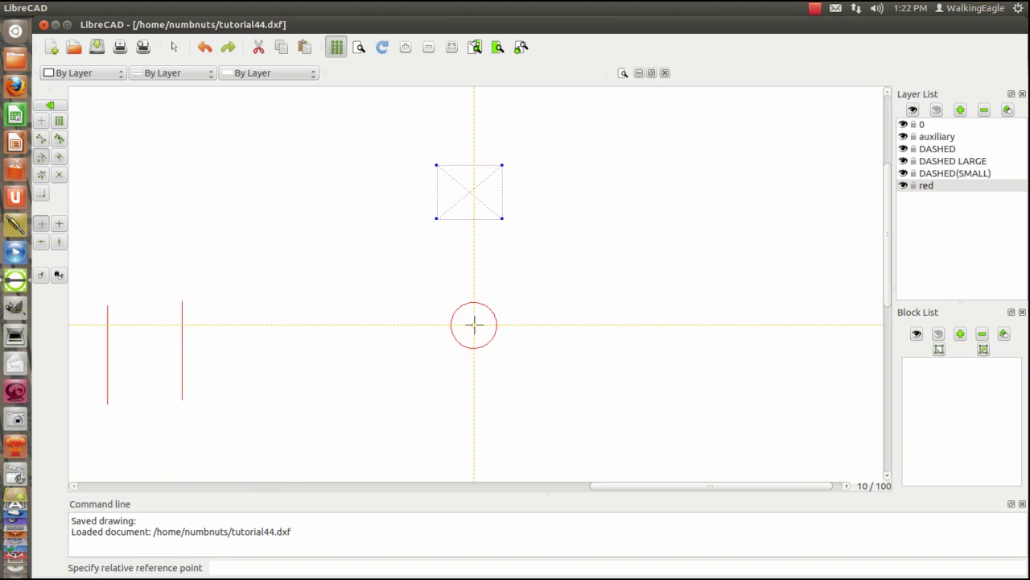
{"action": "left_click", "coordinate": [469, 191]}
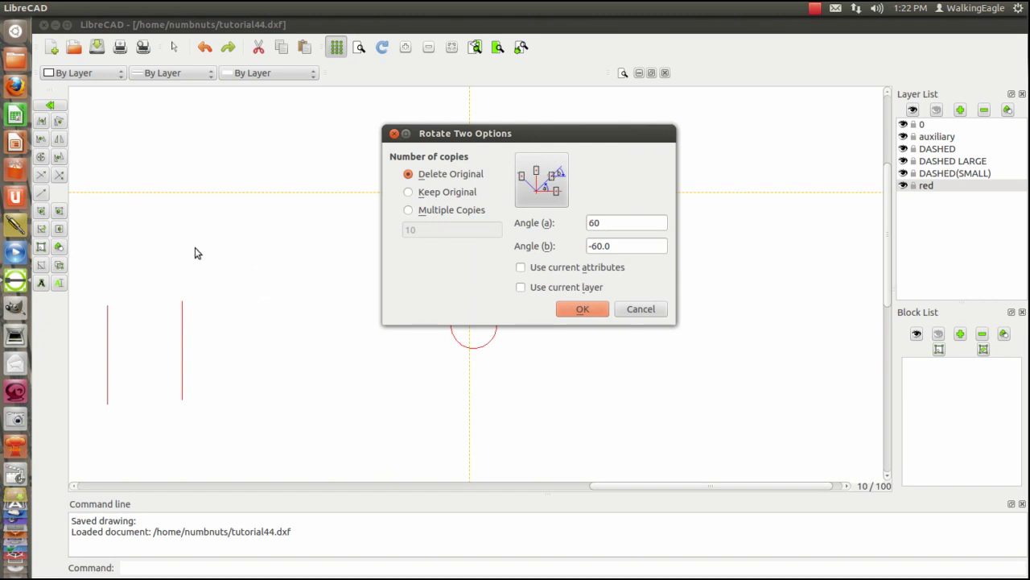
{"action": "left_click", "coordinate": [579, 311]}
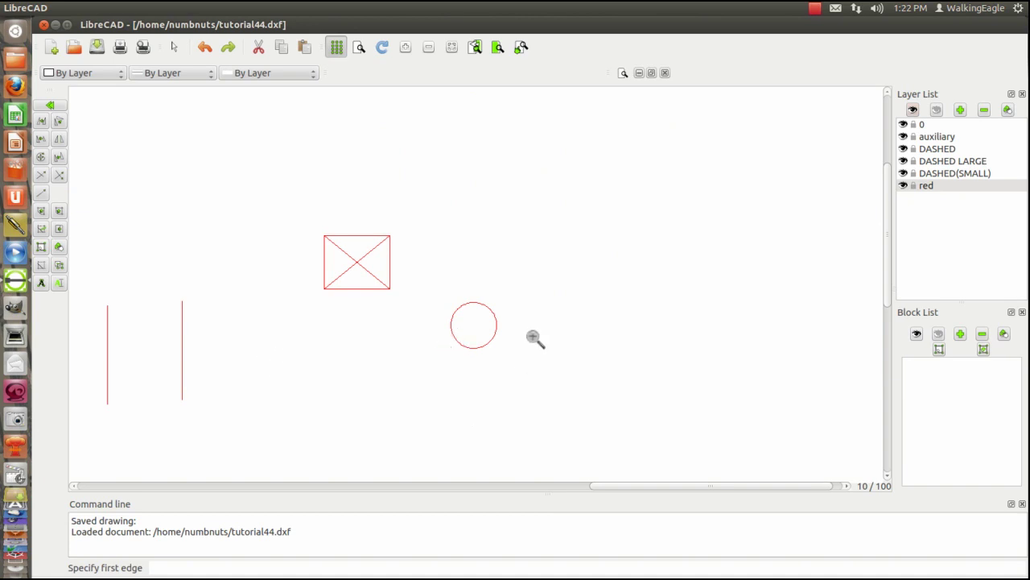
{"action": "right_click", "coordinate": [608, 285]}
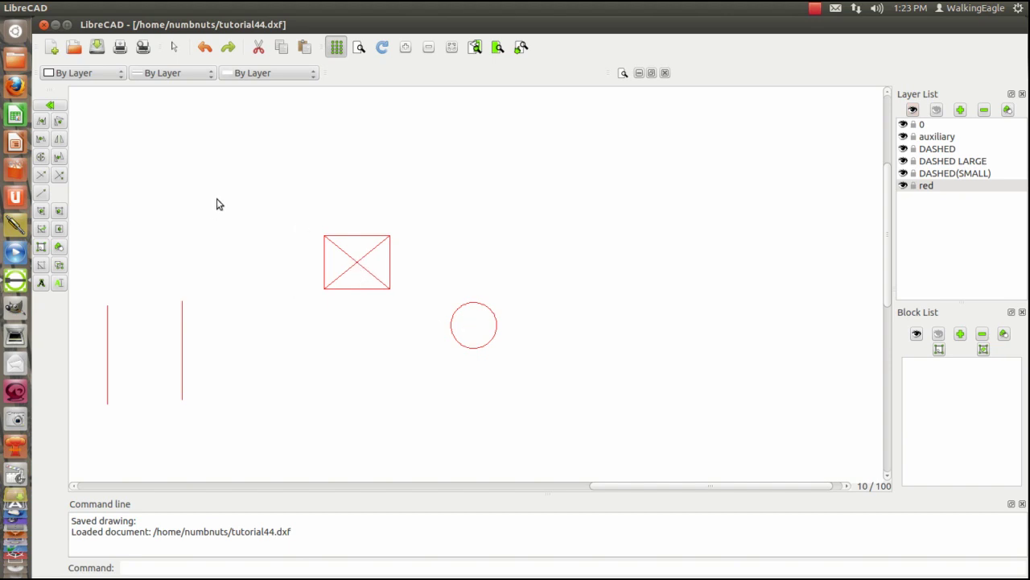
Move and rotate a copy of the crossed rectangle by 30°, from its bottom edge's midpoint to the sloping black line's midpoint, keeping the original
{"action": "scroll", "coordinate": [216, 203], "scroll_direction": "down", "scroll_amount": 5}
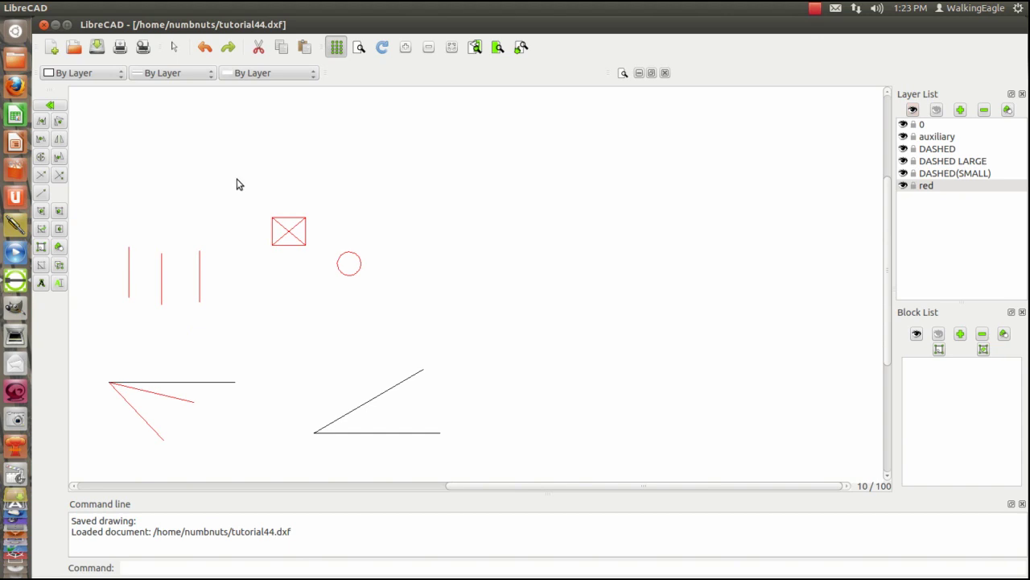
{"action": "scroll", "coordinate": [234, 177], "scroll_direction": "down", "scroll_amount": 1}
{"action": "scroll", "coordinate": [233, 177], "scroll_direction": "up", "scroll_amount": 1}
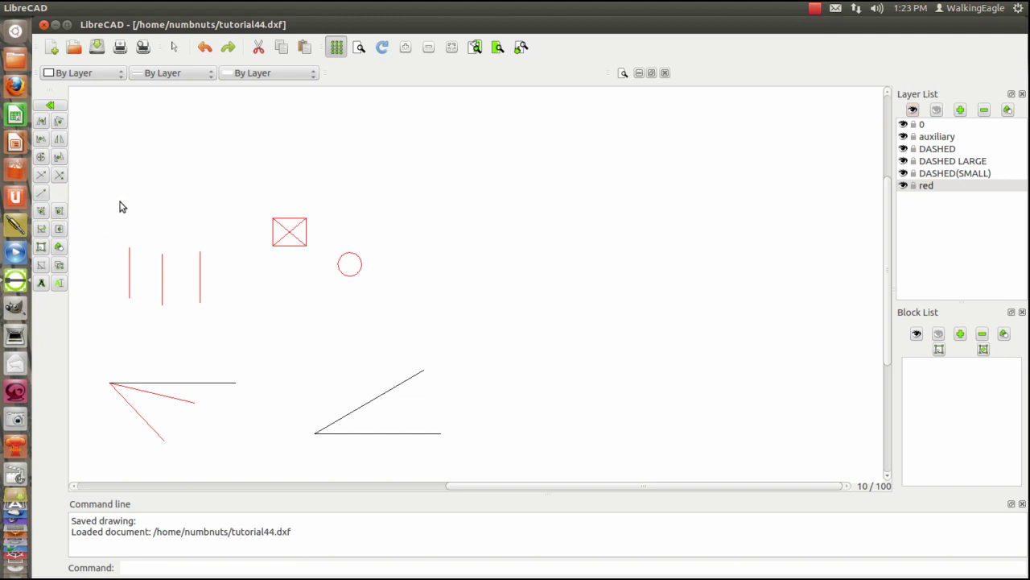
{"action": "left_click", "coordinate": [41, 158]}
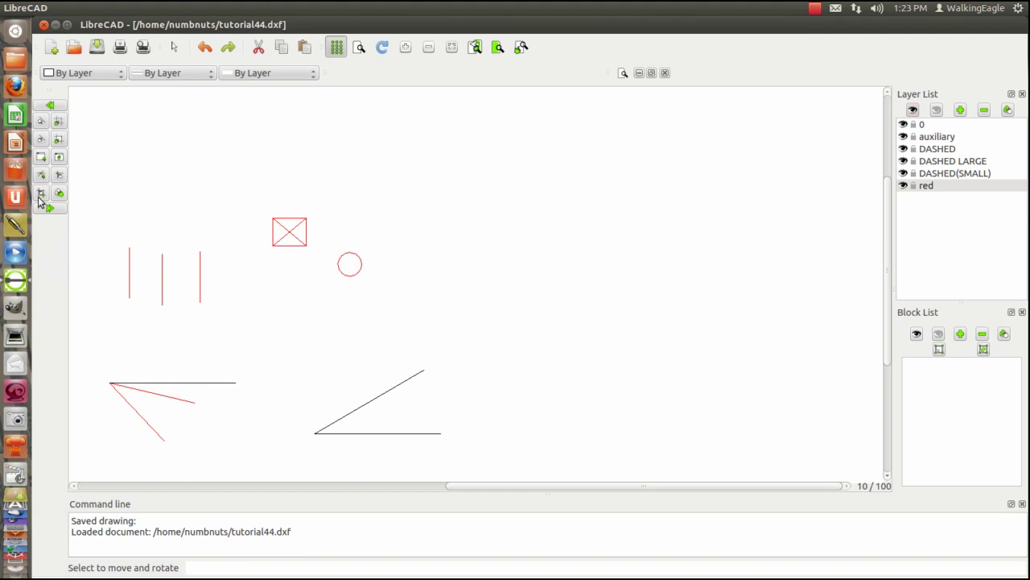
{"action": "left_click", "coordinate": [60, 158]}
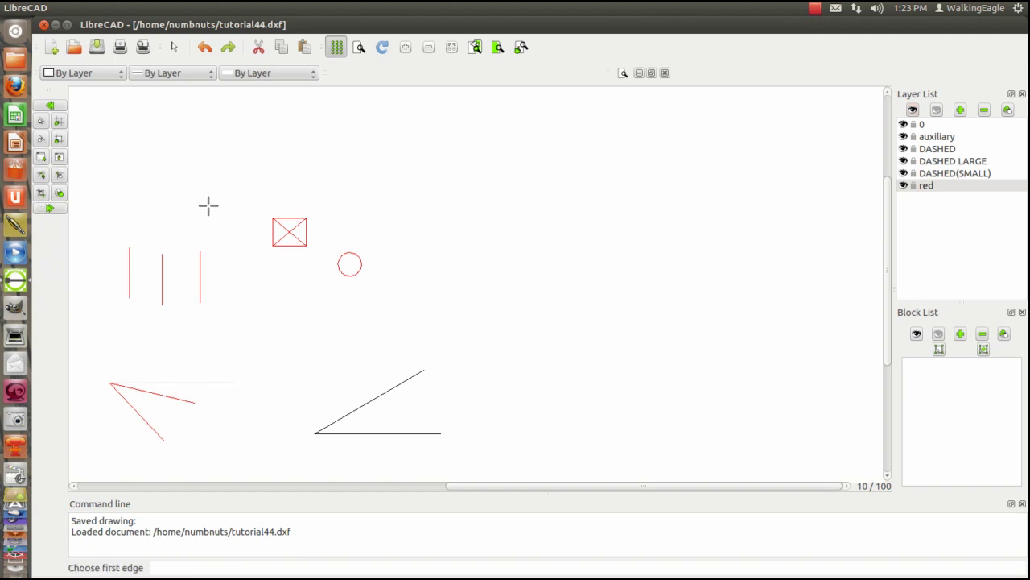
{"action": "left_click", "coordinate": [256, 199]}
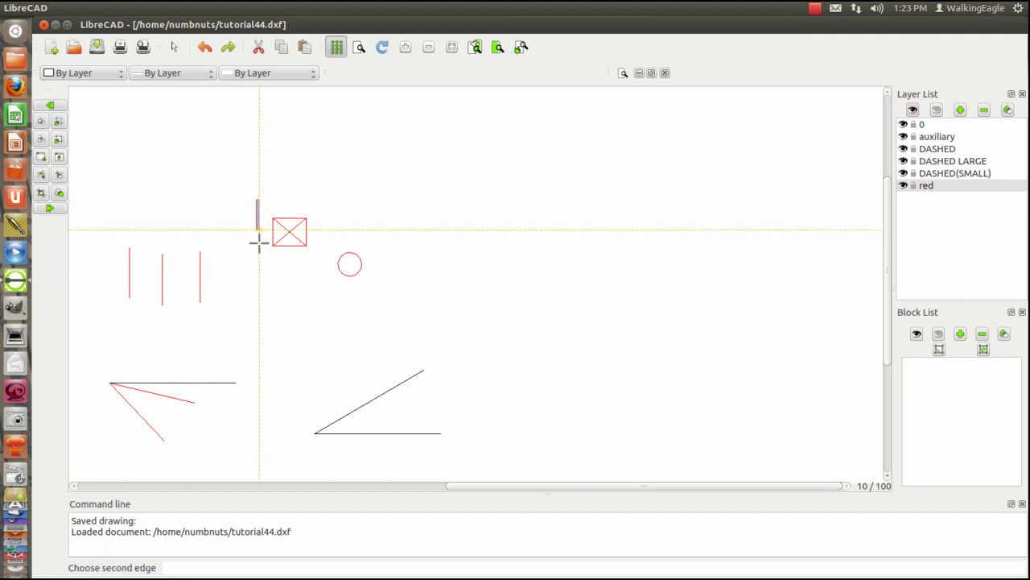
{"action": "left_click", "coordinate": [318, 259]}
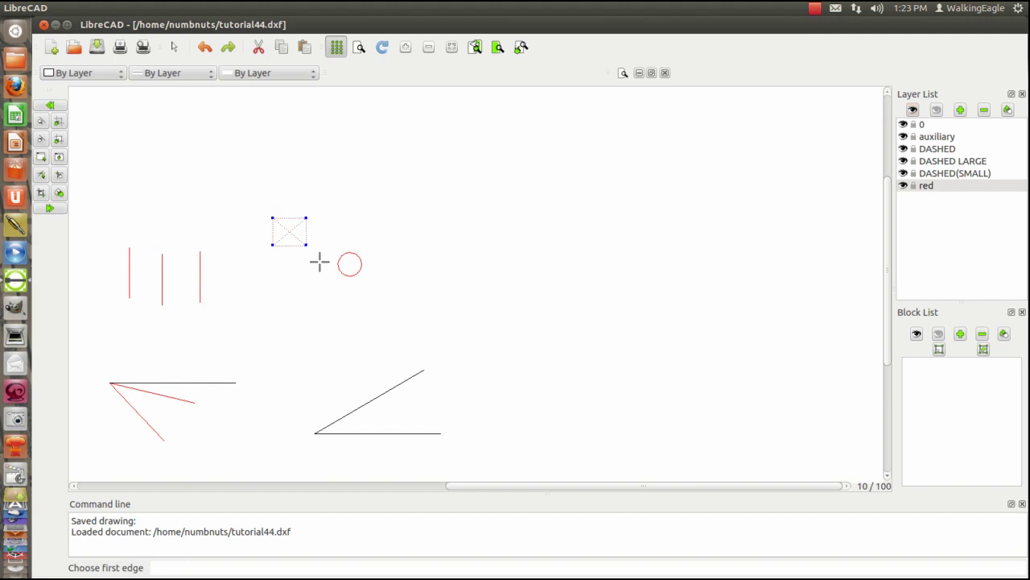
{"action": "left_click", "coordinate": [49, 210]}
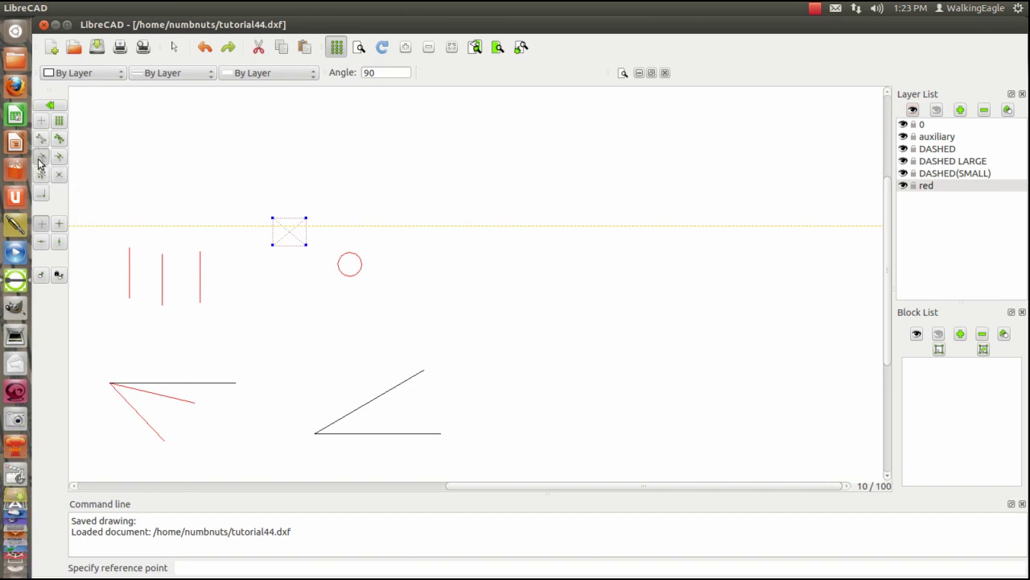
{"action": "left_click", "coordinate": [288, 250]}
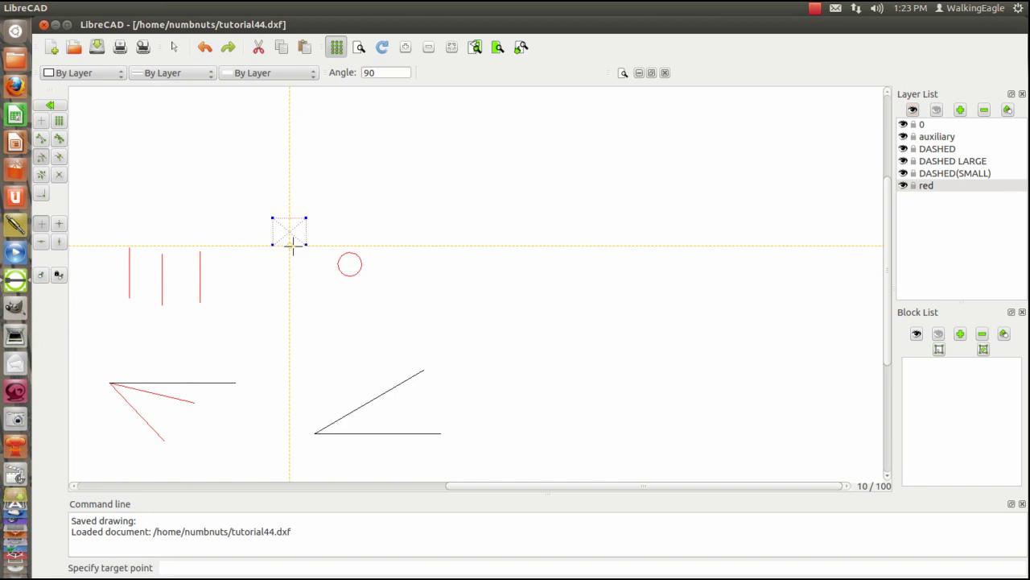
{"action": "left_click", "coordinate": [369, 400]}
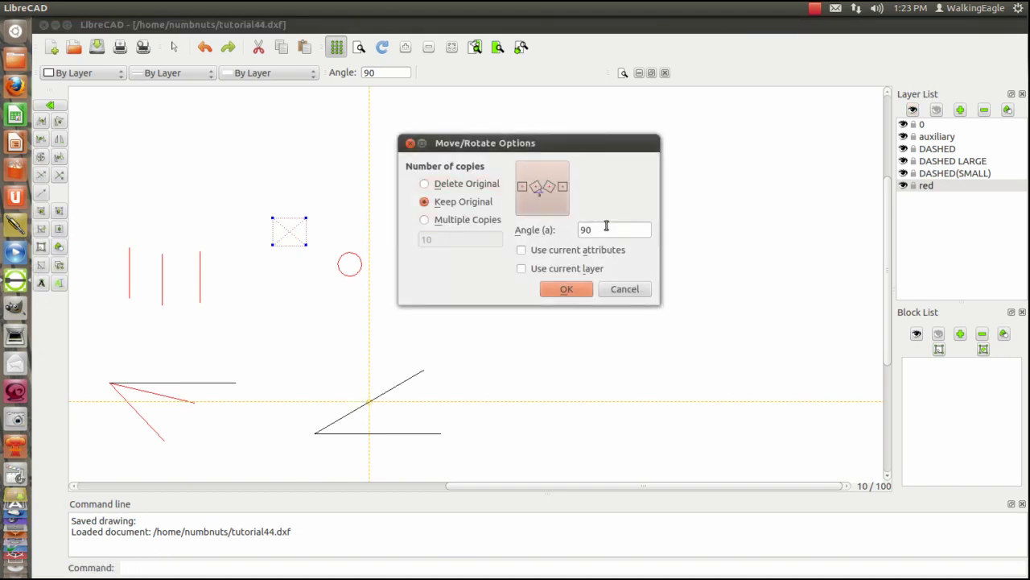
{"action": "left_click_drag", "start_coordinate": [604, 228], "coordinate": [566, 228]}
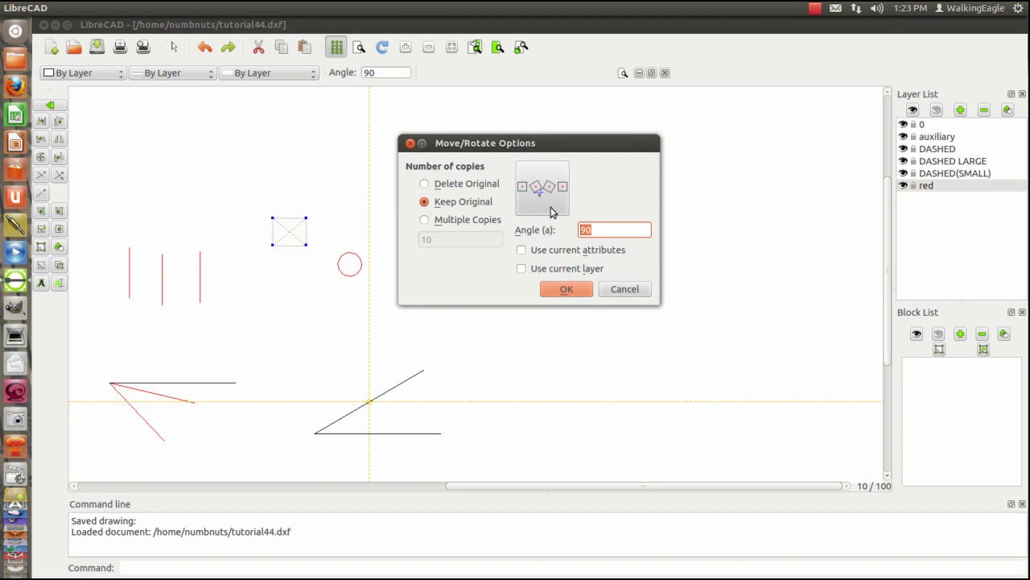
{"action": "type", "text": "30"}
{"action": "key", "text": "Return"}
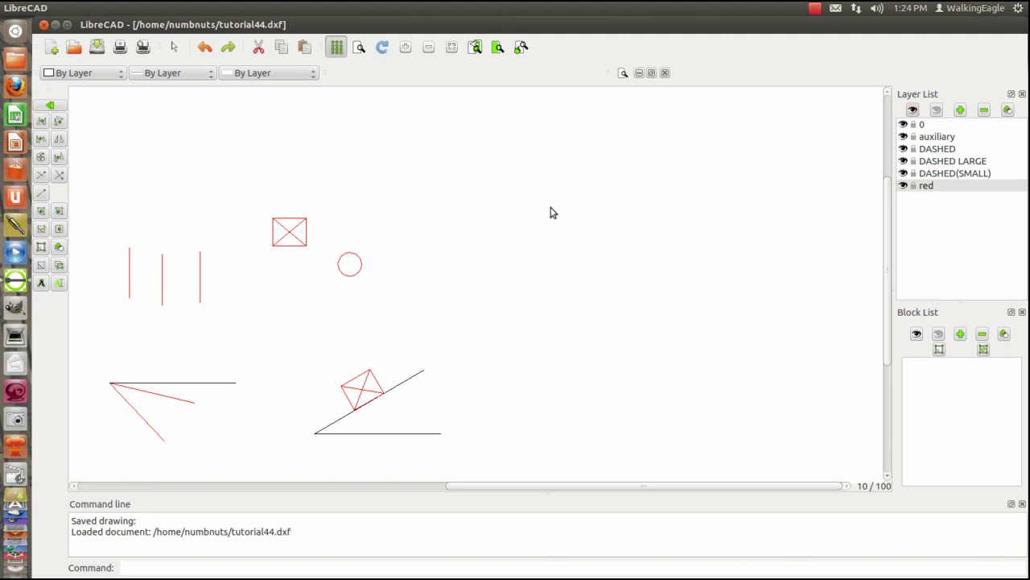
Measure the angle from the horizontal black line to the steeper red line in the lower-left group
{"action": "left_click", "coordinate": [50, 106]}
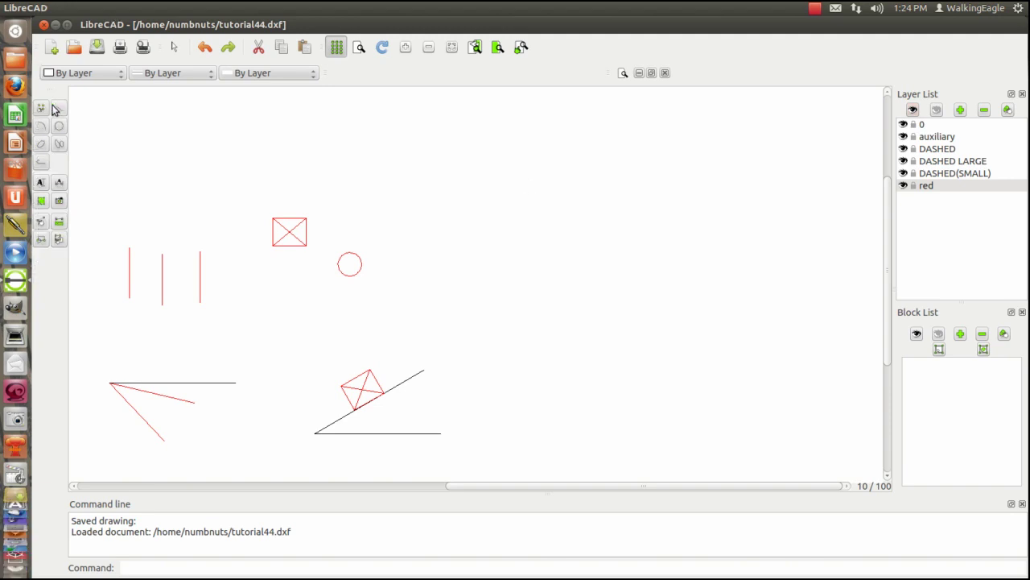
{"action": "left_click", "coordinate": [61, 226]}
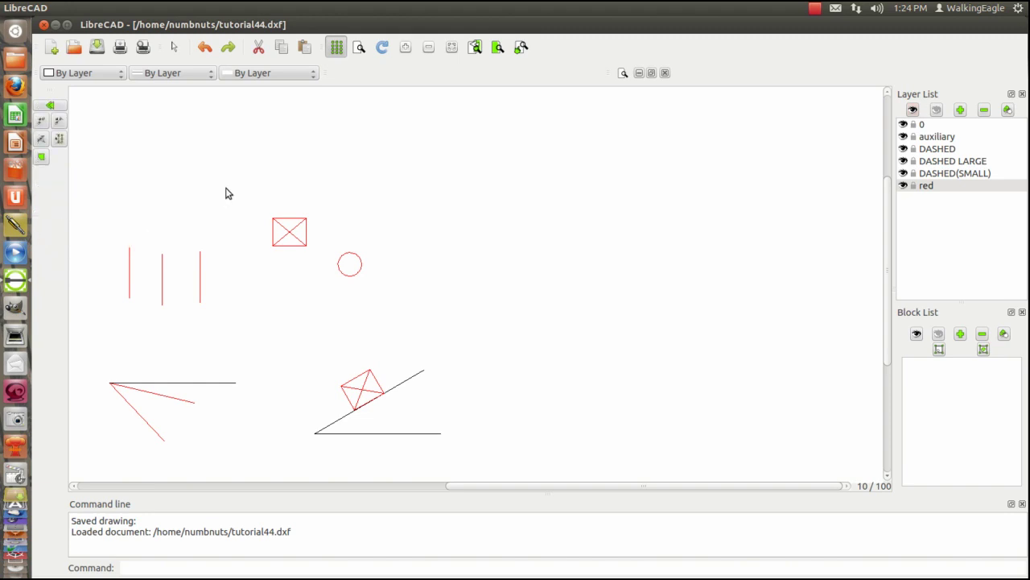
{"action": "left_click", "coordinate": [42, 142]}
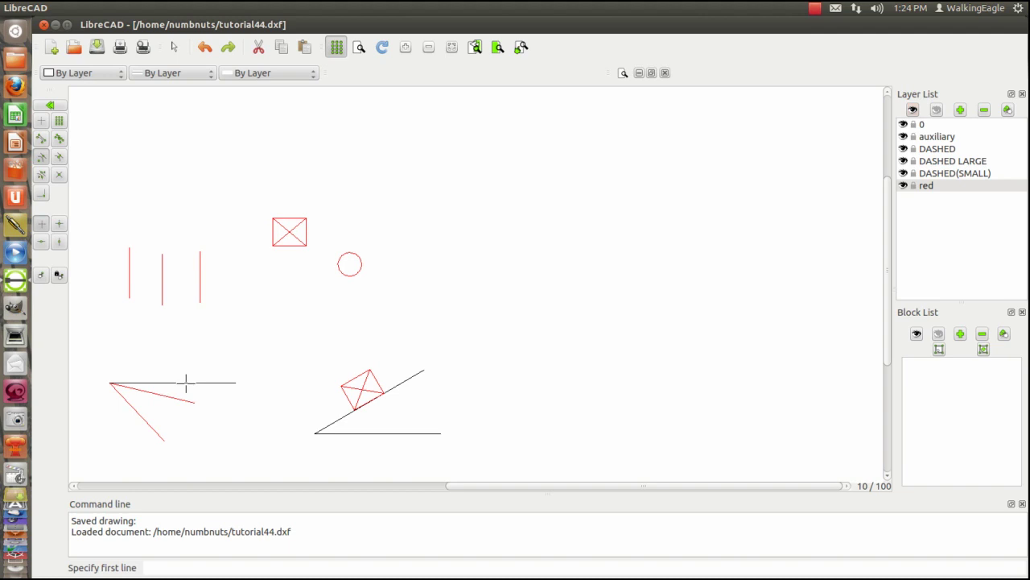
{"action": "left_click", "coordinate": [186, 383]}
{"action": "left_click", "coordinate": [149, 427]}
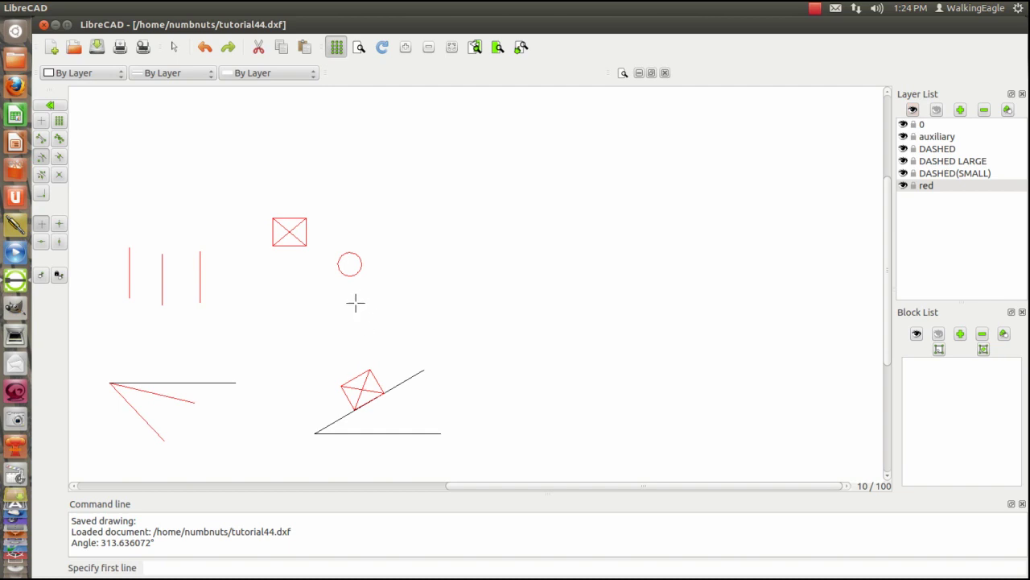
{"action": "left_click", "coordinate": [50, 107]}
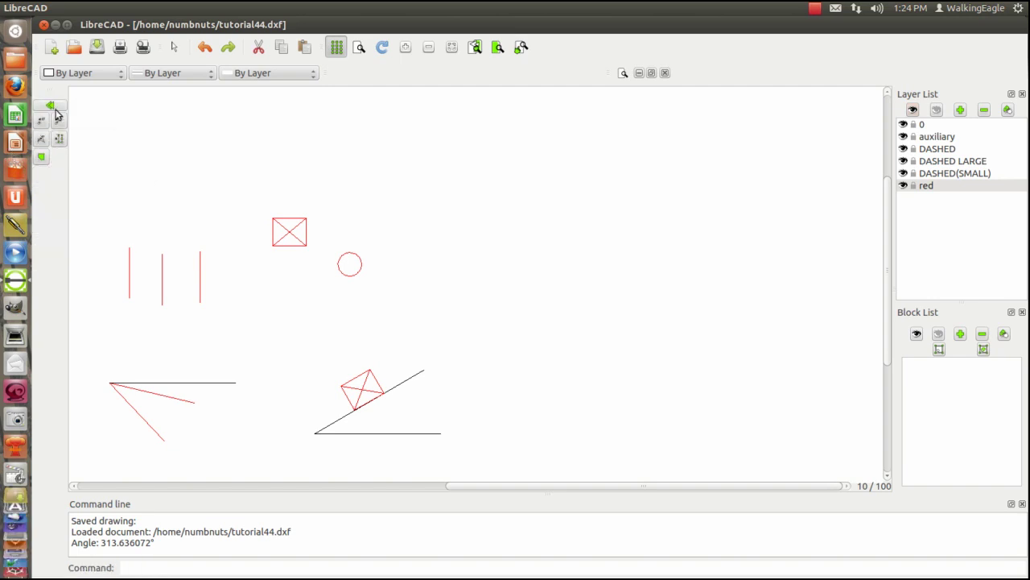
Select the upright red crossed rectangle beside the circle with a selection window for a move-and-rotate operation
{"action": "left_click", "coordinate": [56, 109]}
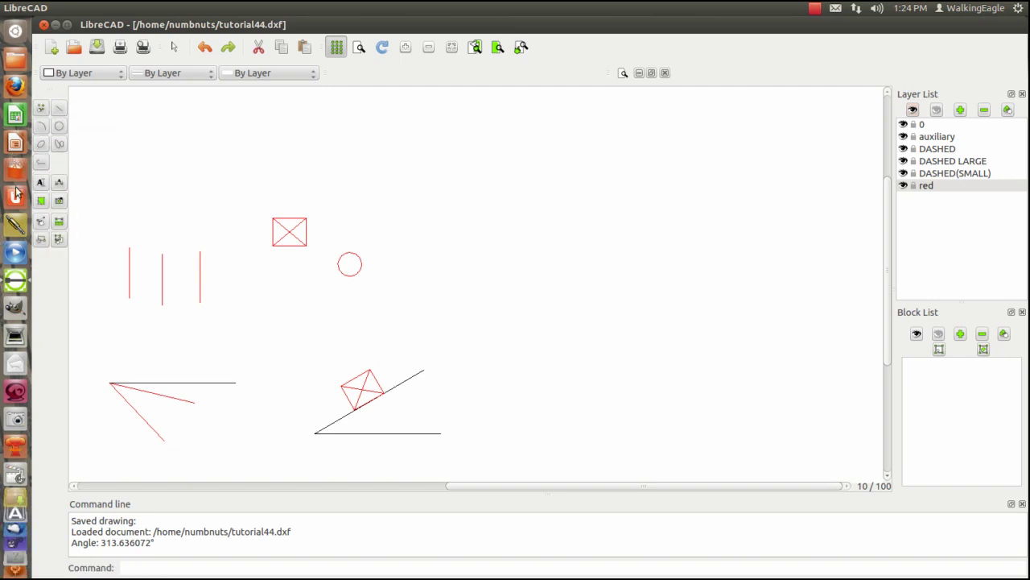
{"action": "left_click", "coordinate": [41, 235]}
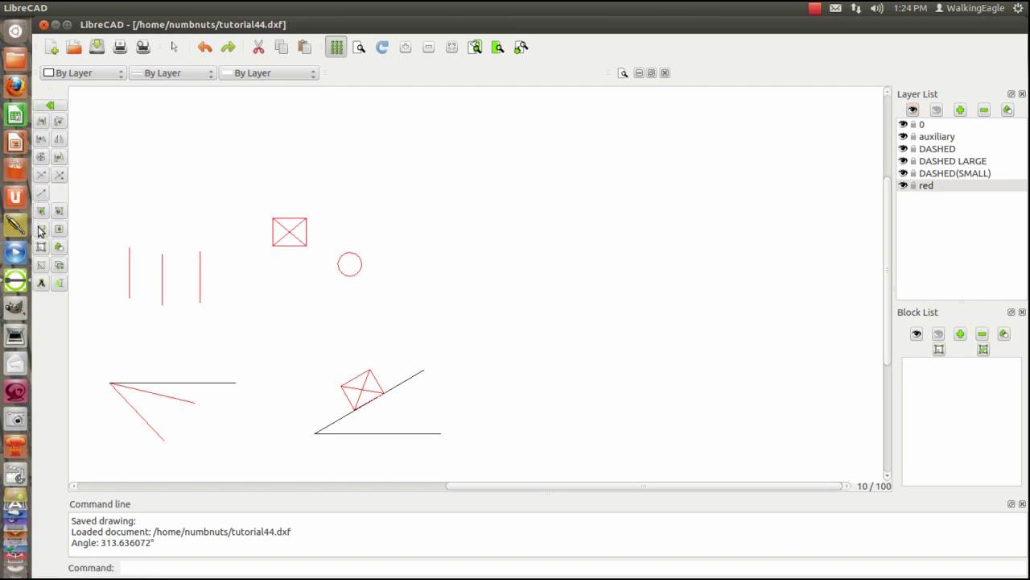
{"action": "left_click", "coordinate": [40, 159]}
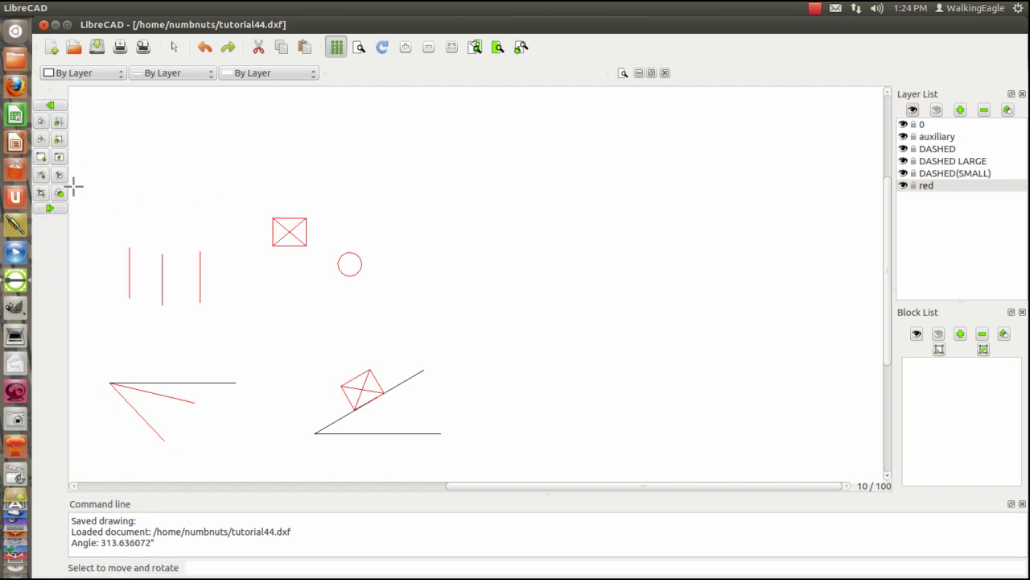
{"action": "left_click", "coordinate": [59, 161]}
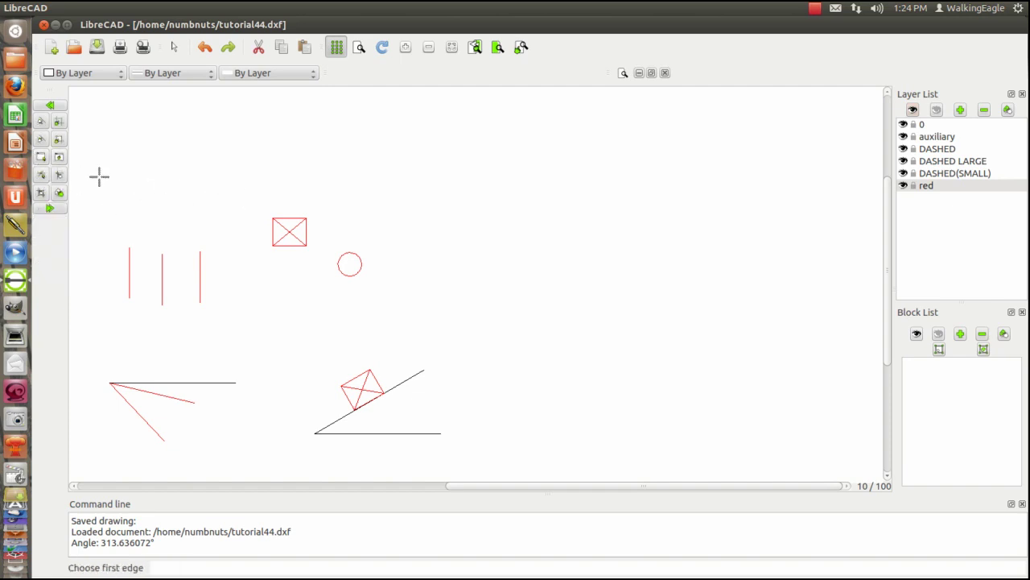
{"action": "left_click", "coordinate": [257, 209]}
{"action": "left_click", "coordinate": [317, 257]}
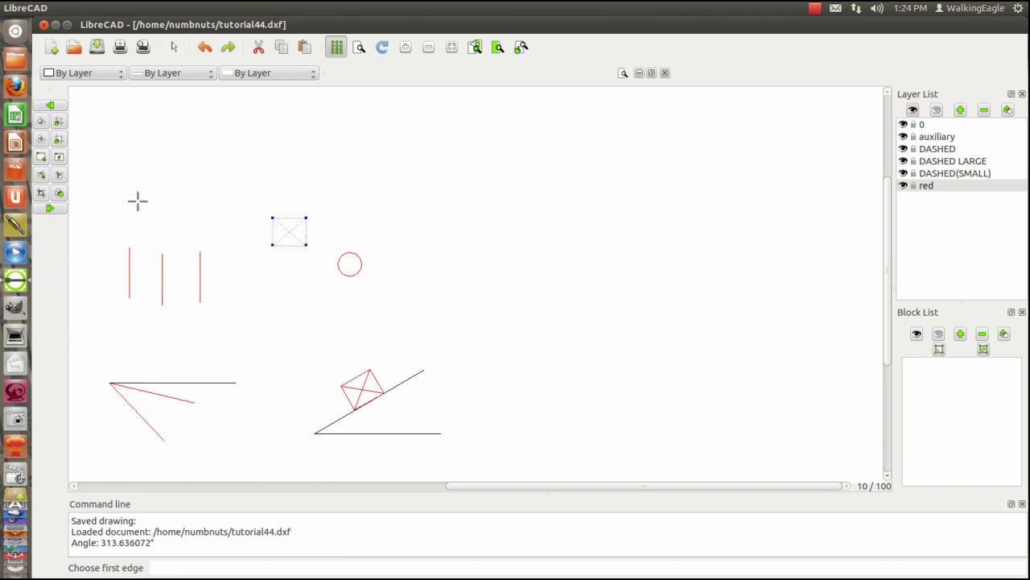
Move and rotate a copy of the crossed rectangle by 313.63607°, from its bottom edge's midpoint to the steeper red line's midpoint, keeping the original
{"action": "left_click", "coordinate": [49, 210]}
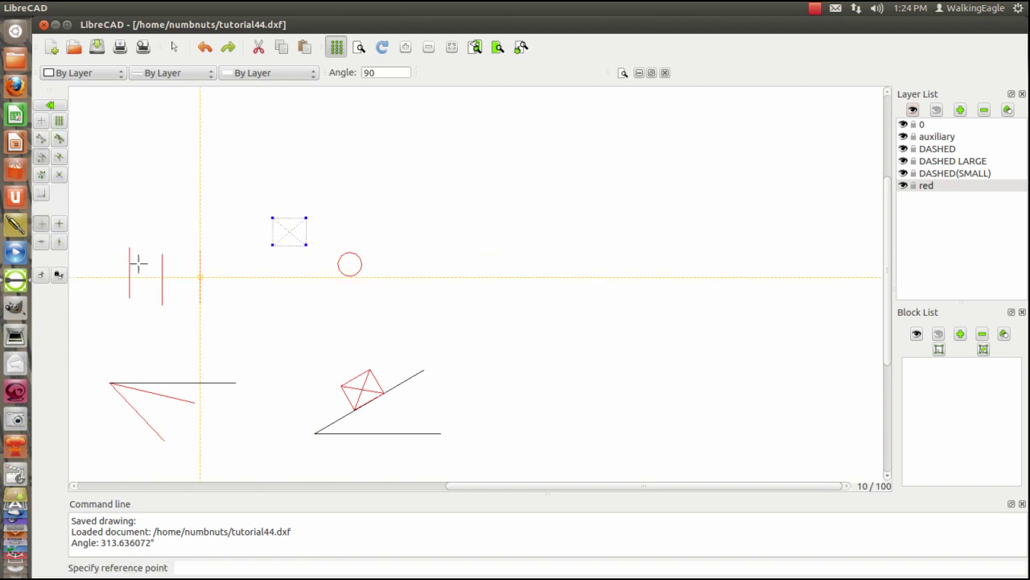
{"action": "left_click", "coordinate": [288, 244]}
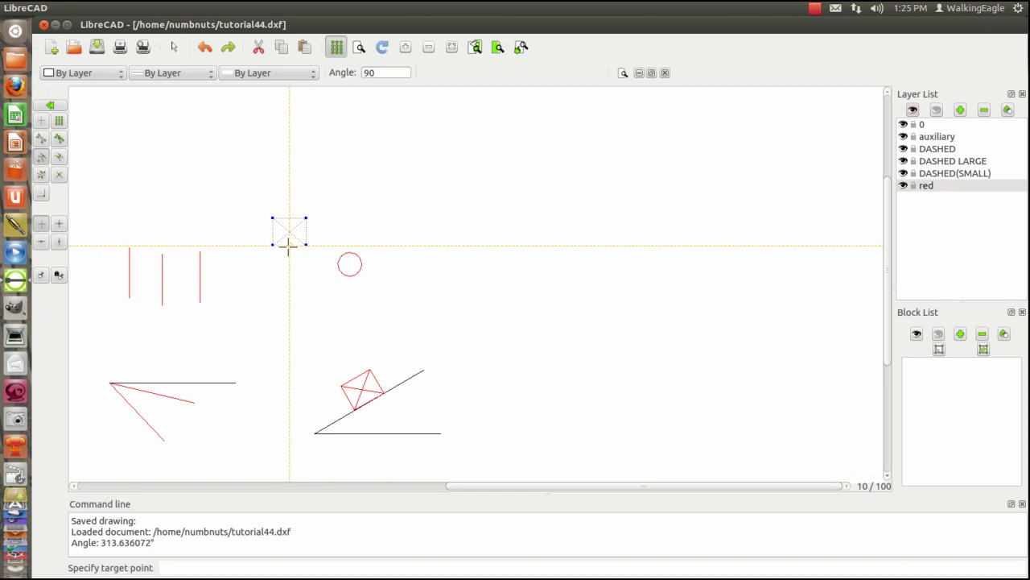
{"action": "left_click", "coordinate": [140, 412]}
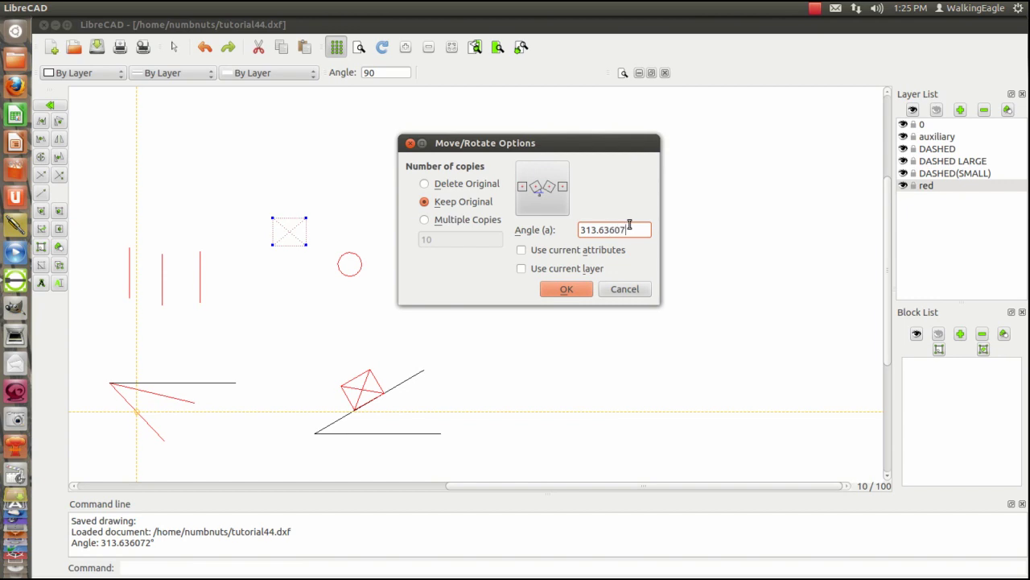
{"action": "left_click", "coordinate": [570, 290]}
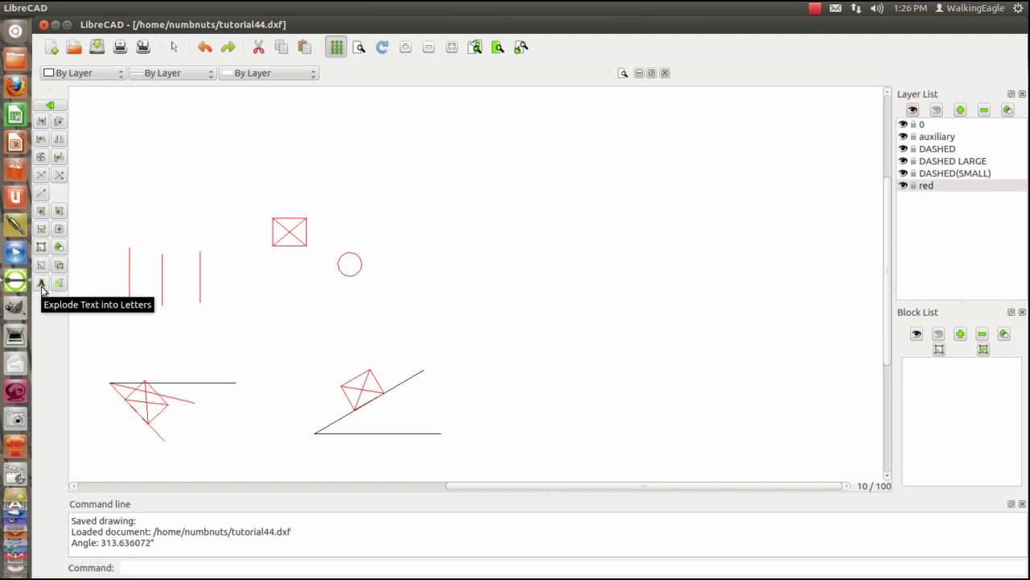
Examine the text tool's alignment settings and list of insertable symbols, closing the dialog without adding text
{"action": "left_click", "coordinate": [48, 107]}
{"action": "left_click", "coordinate": [42, 185]}
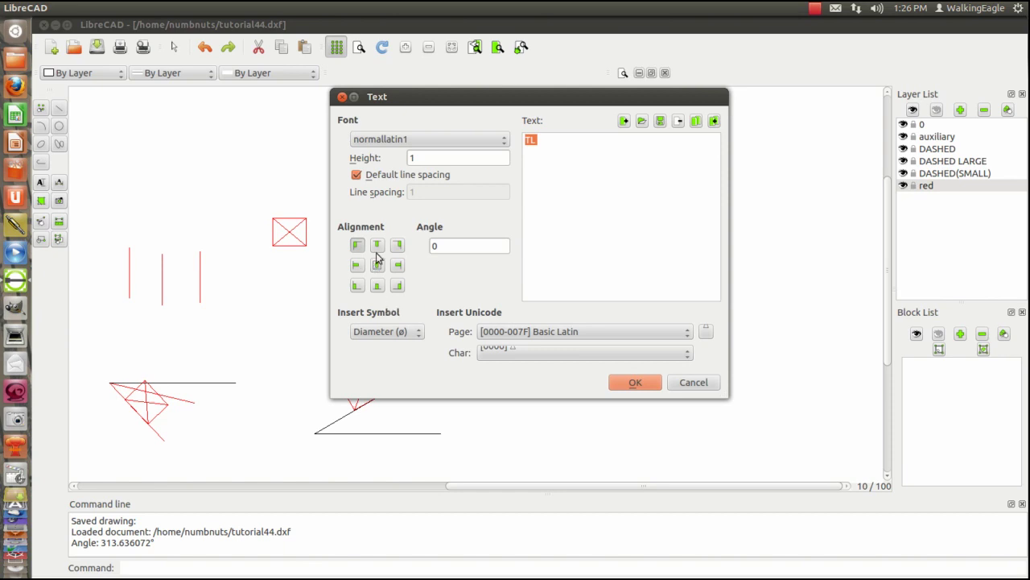
{"action": "left_click", "coordinate": [418, 338]}
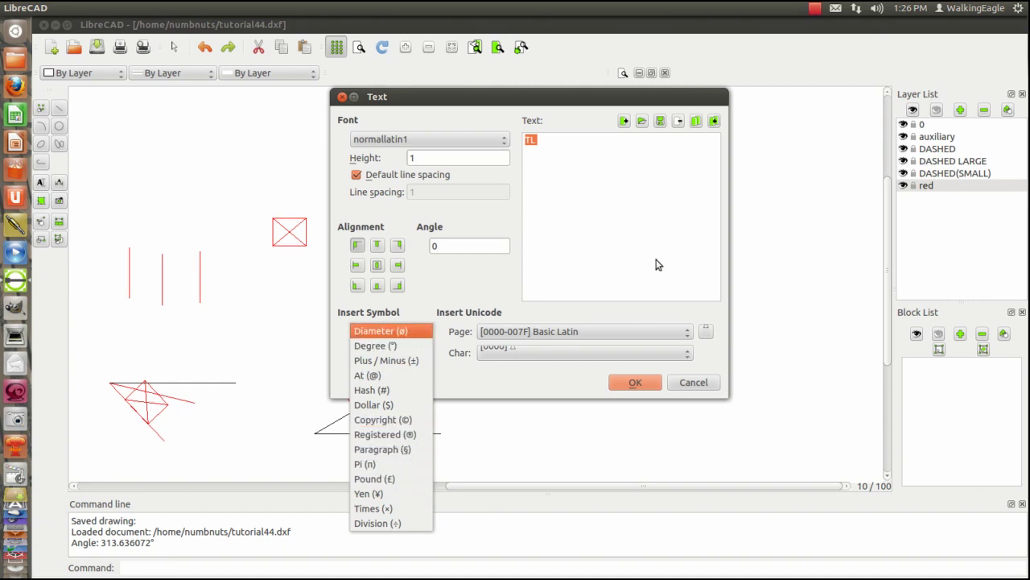
{"action": "left_click", "coordinate": [469, 400]}
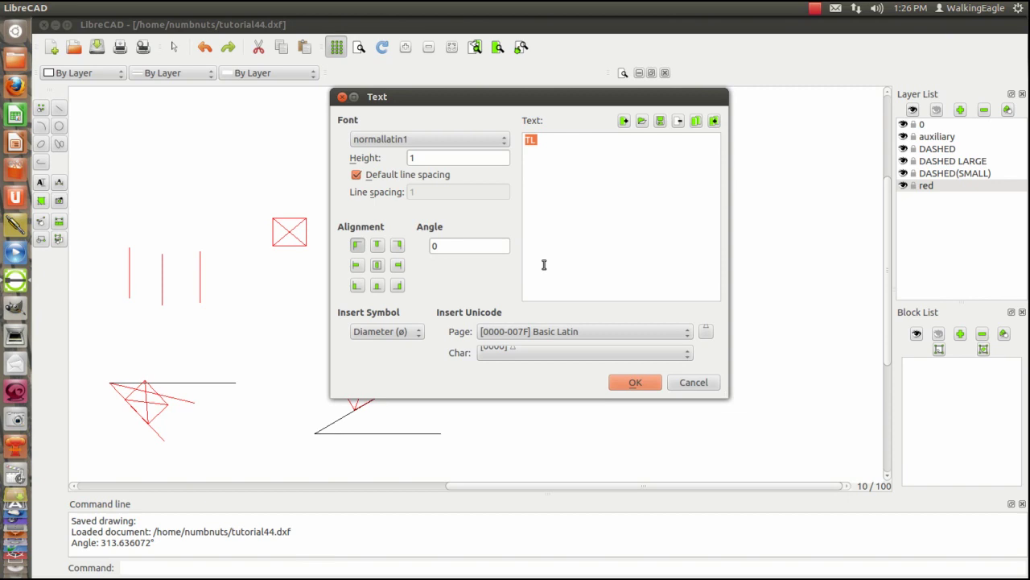
{"action": "left_click", "coordinate": [697, 384]}
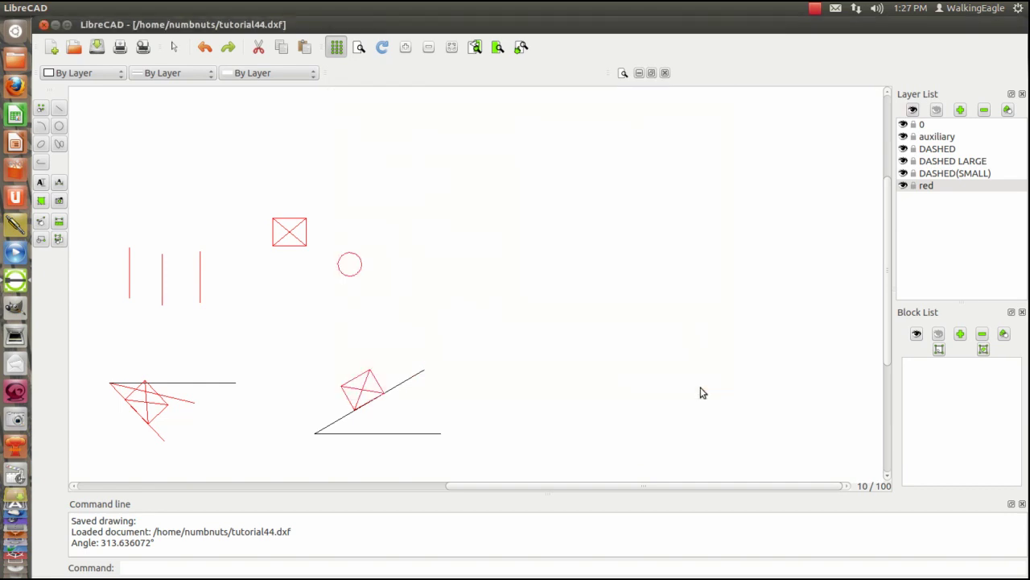